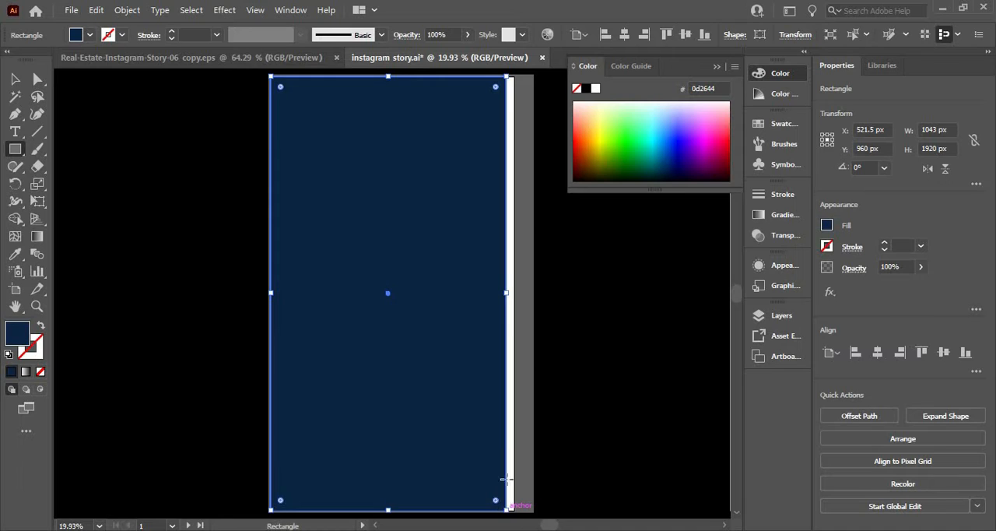
Widen the navy background rectangle to 1080 px so it covers the full width of the artboard
{"action": "left_click", "coordinate": [15, 78]}
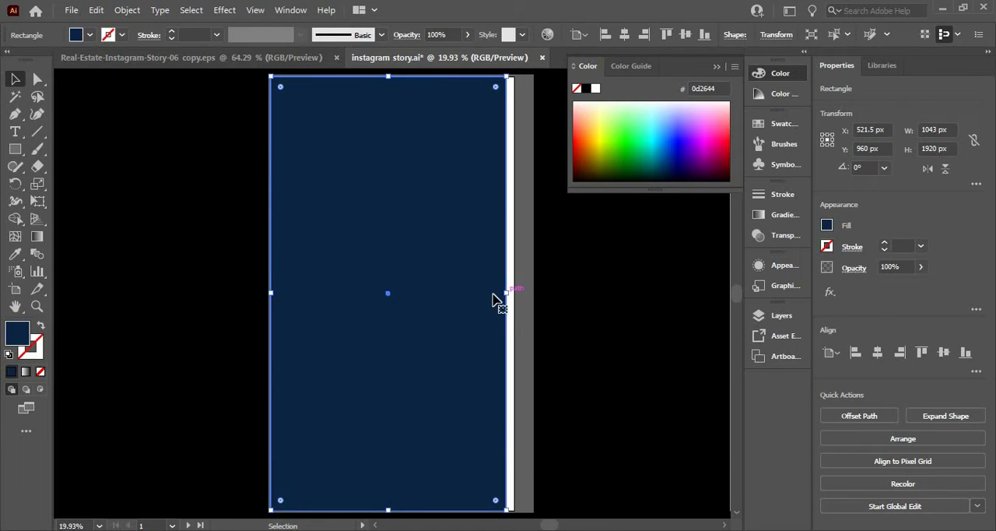
{"action": "key", "text": "ctrl+minus"}
{"action": "key", "text": "ctrl+minus"}
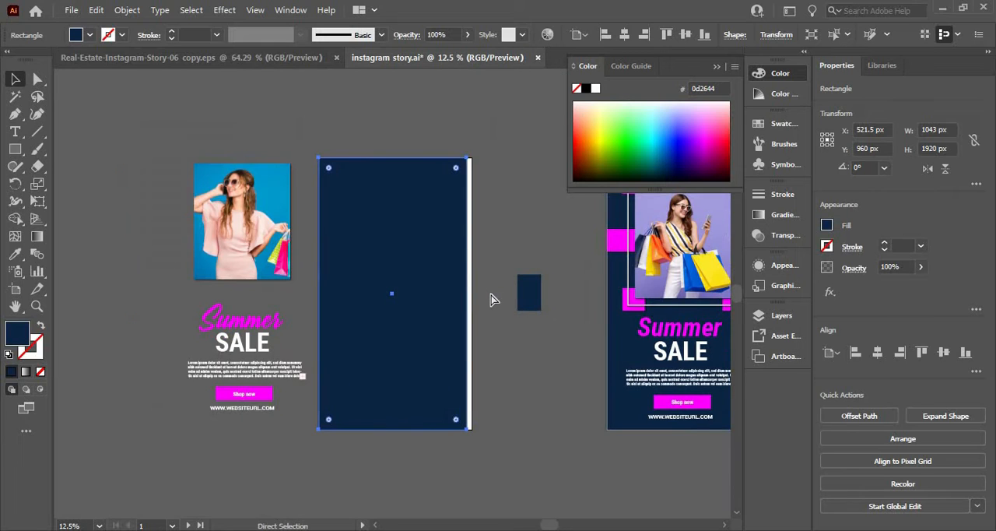
{"action": "key", "text": "ctrl+0"}
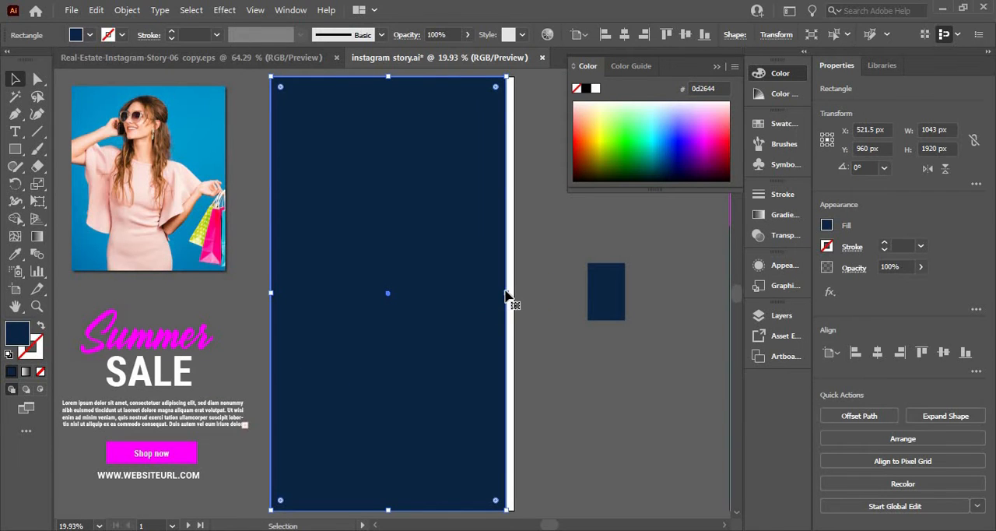
{"action": "left_click_drag", "start_coordinate": [509, 292], "coordinate": [473, 294]}
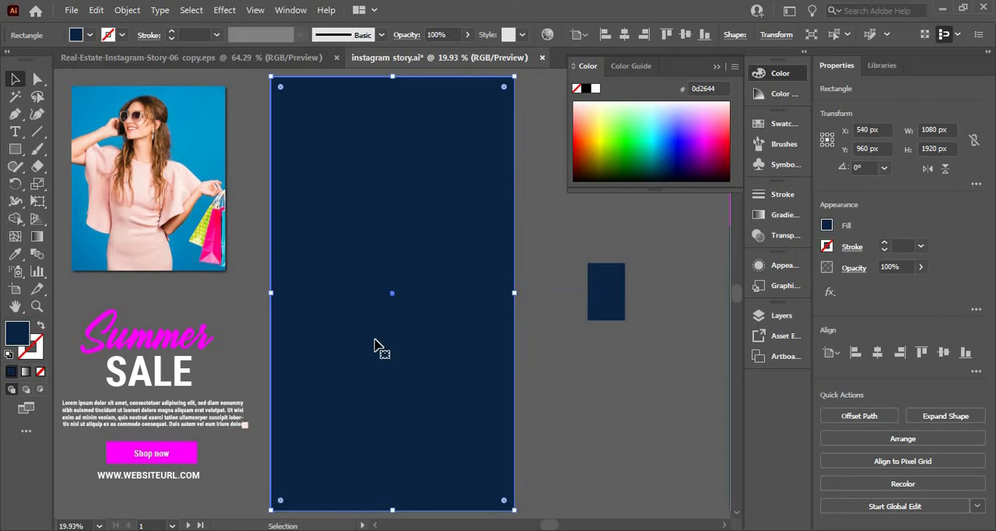
Move the photo of the woman onto the upper part of the navy rectangle and centre it horizontally there
{"action": "left_click", "coordinate": [195, 217]}
{"action": "left_click", "coordinate": [231, 318]}
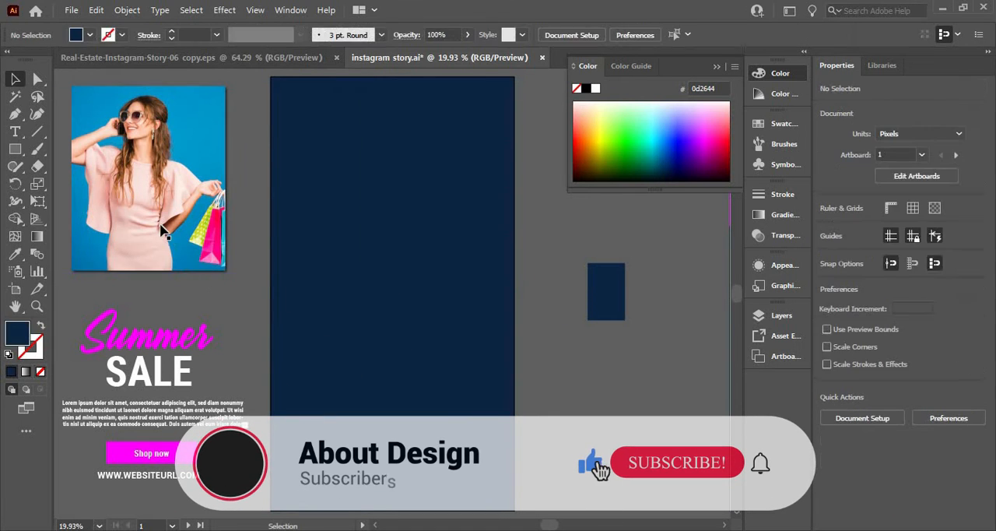
{"action": "left_click_drag", "start_coordinate": [227, 231], "coordinate": [334, 234]}
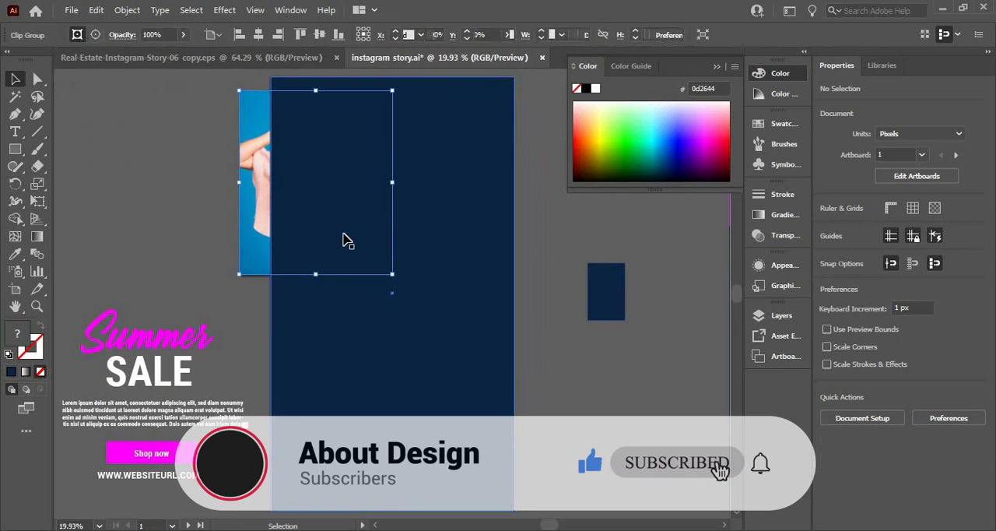
{"action": "left_click", "coordinate": [431, 333], "text": "shift"}
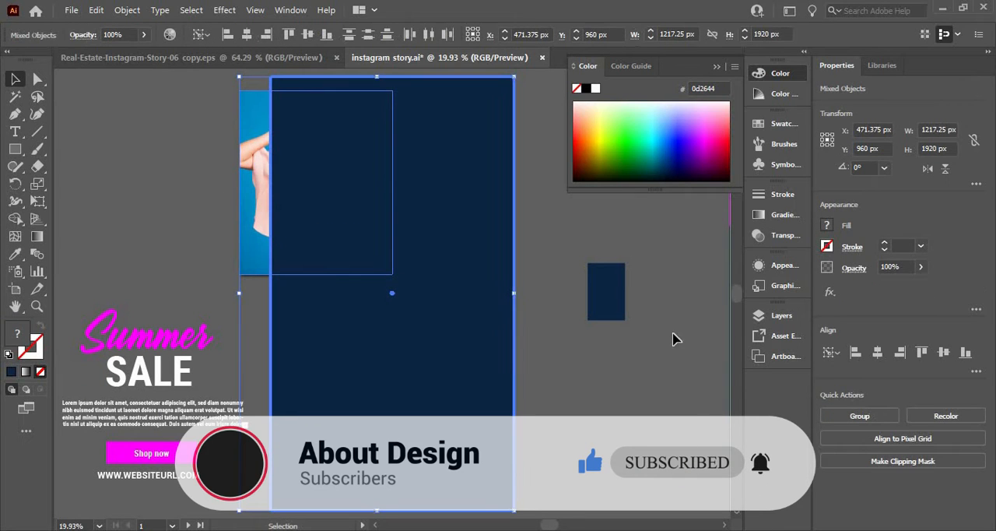
{"action": "left_click", "coordinate": [878, 353]}
{"action": "left_click", "coordinate": [943, 353]}
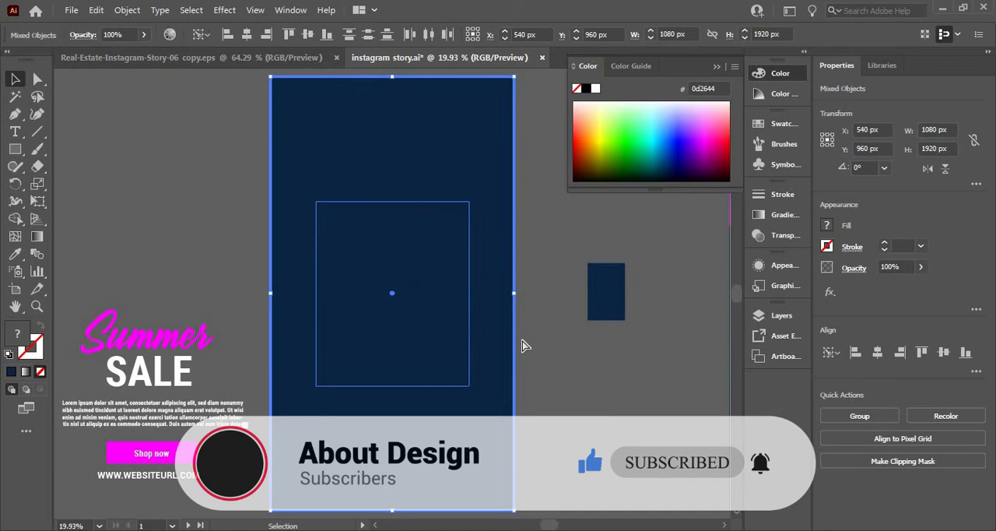
{"action": "key", "text": "ctrl+z"}
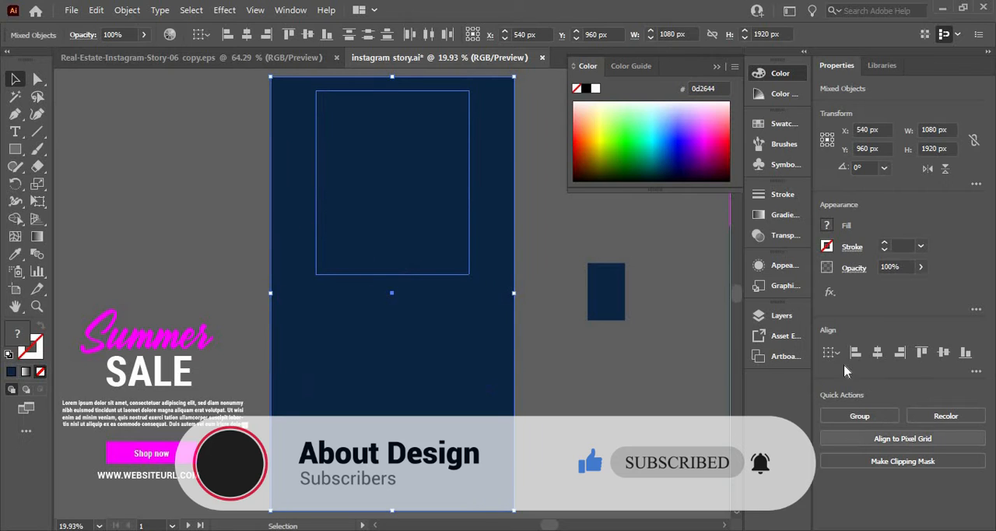
Send the navy background rectangle to the back, behind the photo
{"action": "right_click", "coordinate": [473, 362]}
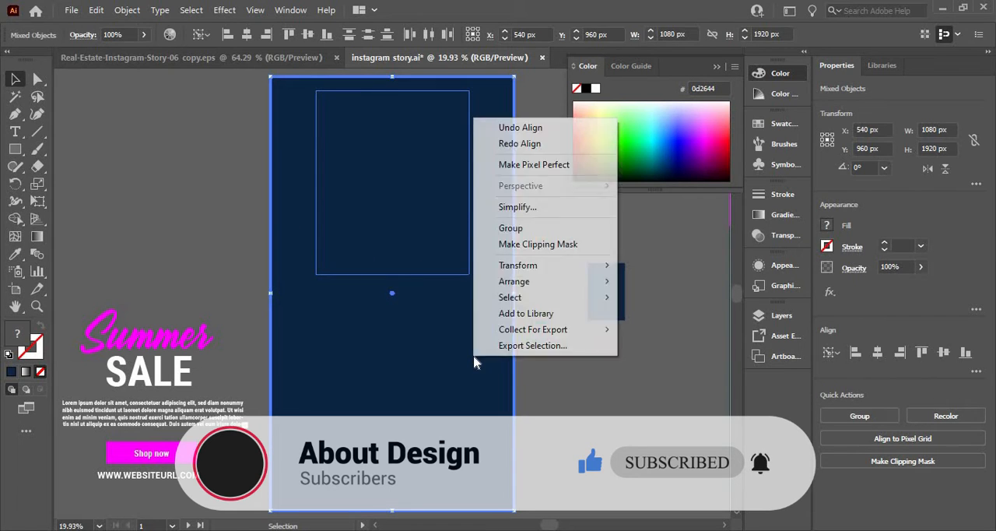
{"action": "left_click", "coordinate": [506, 405]}
{"action": "left_click", "coordinate": [448, 390]}
{"action": "right_click", "coordinate": [448, 390]}
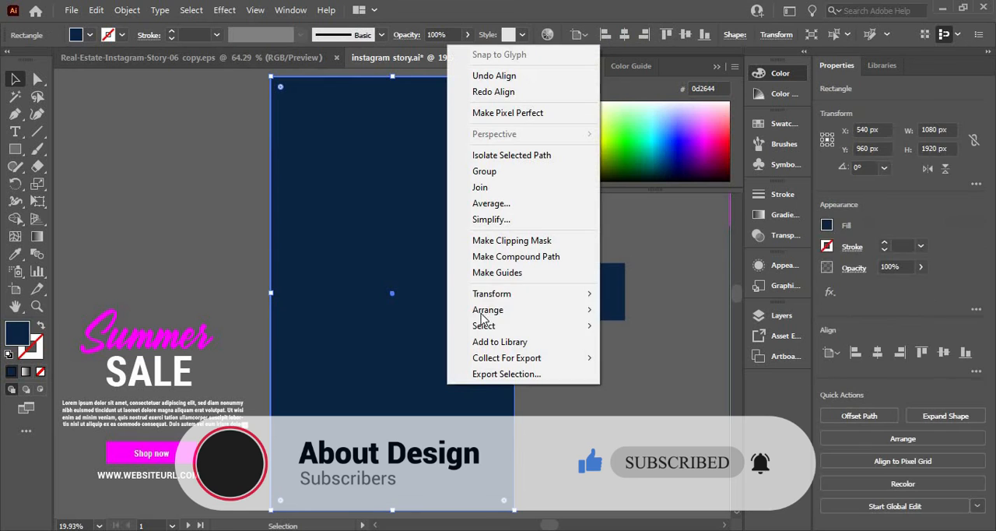
{"action": "mouse_move", "coordinate": [565, 311]}
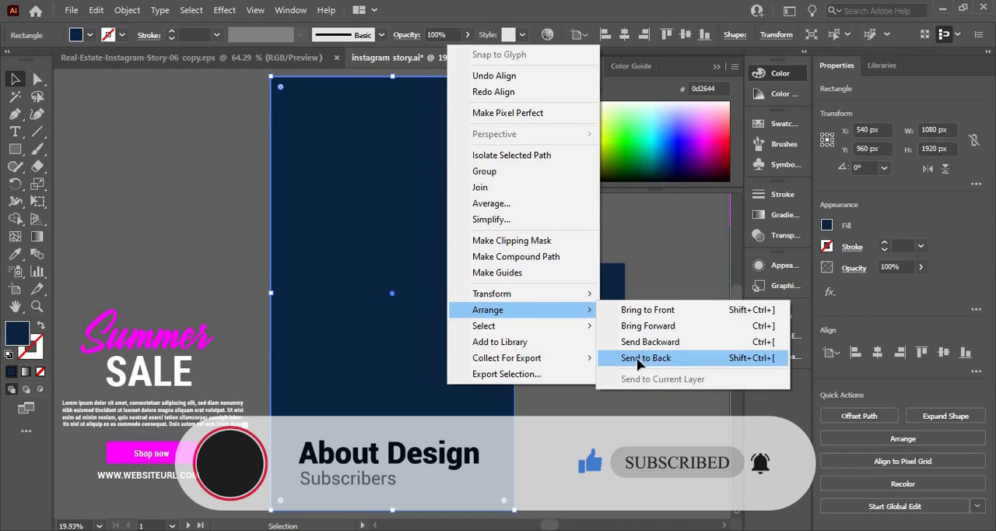
{"action": "left_click", "coordinate": [644, 359]}
Move the Summer SALE text group onto the lower part of the artboard and centre it horizontally
{"action": "left_click", "coordinate": [138, 291]}
{"action": "left_click_drag", "start_coordinate": [150, 342], "coordinate": [389, 366]}
{"action": "left_click", "coordinate": [877, 354]}
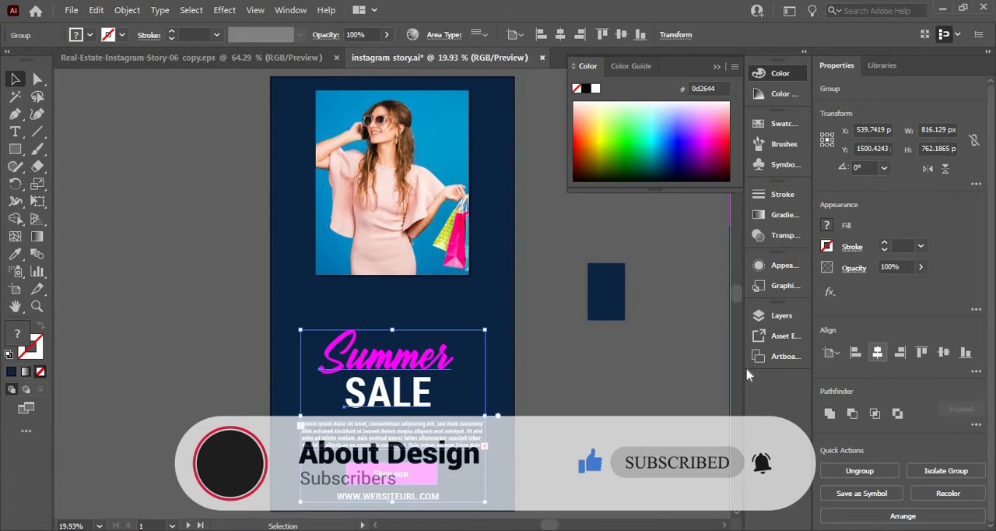
{"action": "left_click", "coordinate": [563, 400]}
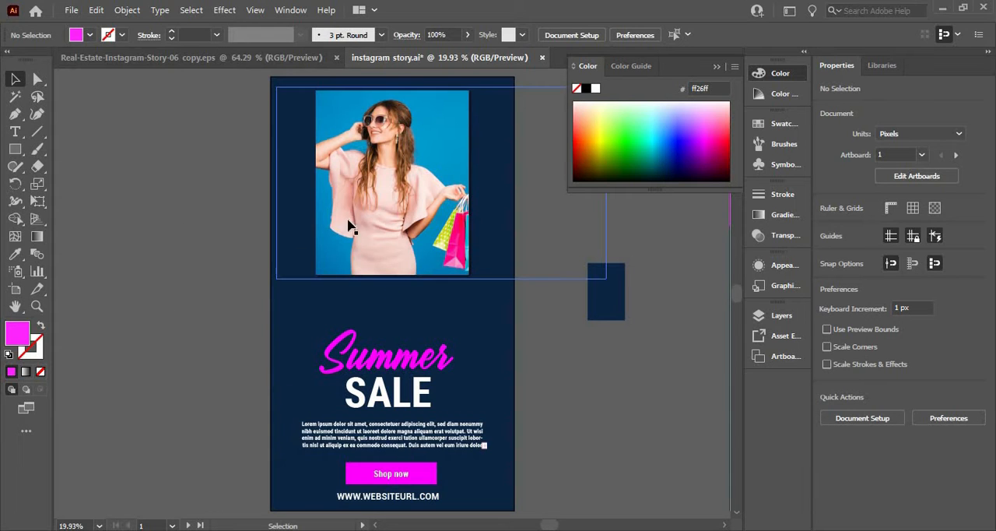
{"action": "left_click", "coordinate": [352, 225]}
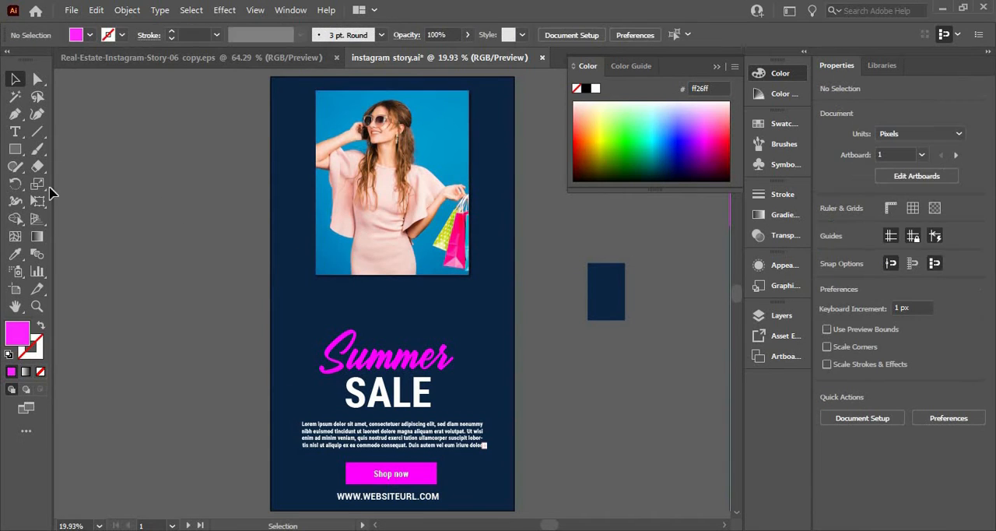
Draw a 1080 px horizontal line across the artboard just above the photo and set its stroke weight to 10 pt
{"action": "left_click", "coordinate": [37, 132]}
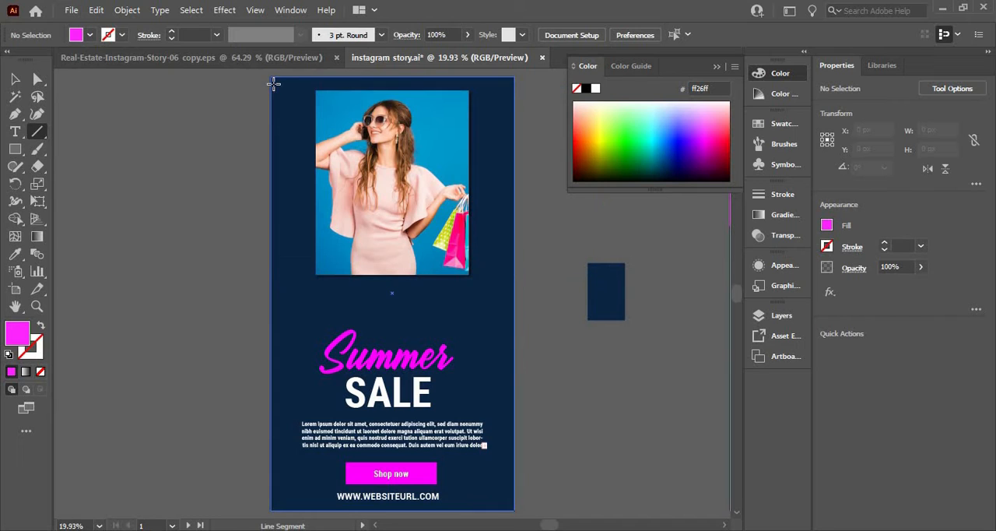
{"action": "left_click_drag", "start_coordinate": [278, 81], "coordinate": [515, 224]}
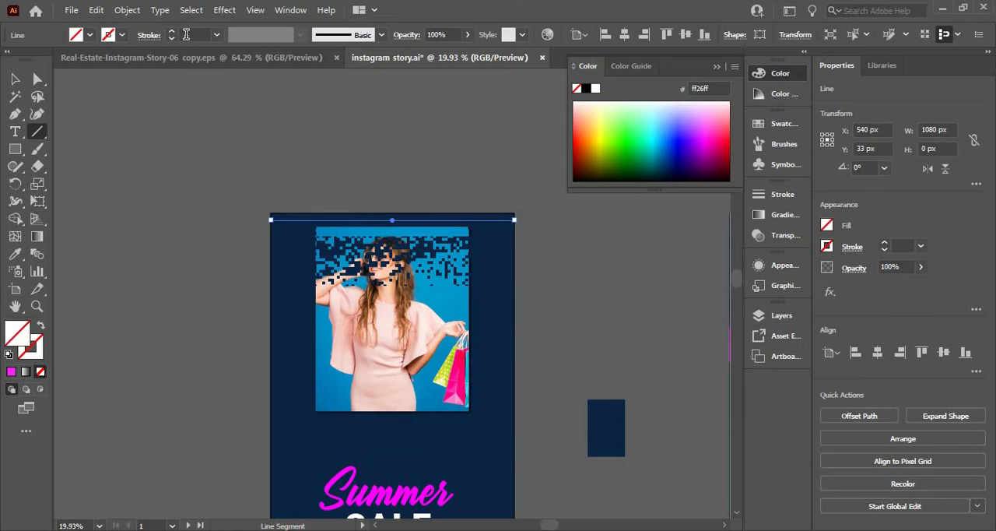
{"action": "left_click", "coordinate": [186, 34]}
{"action": "type", "text": "10"}
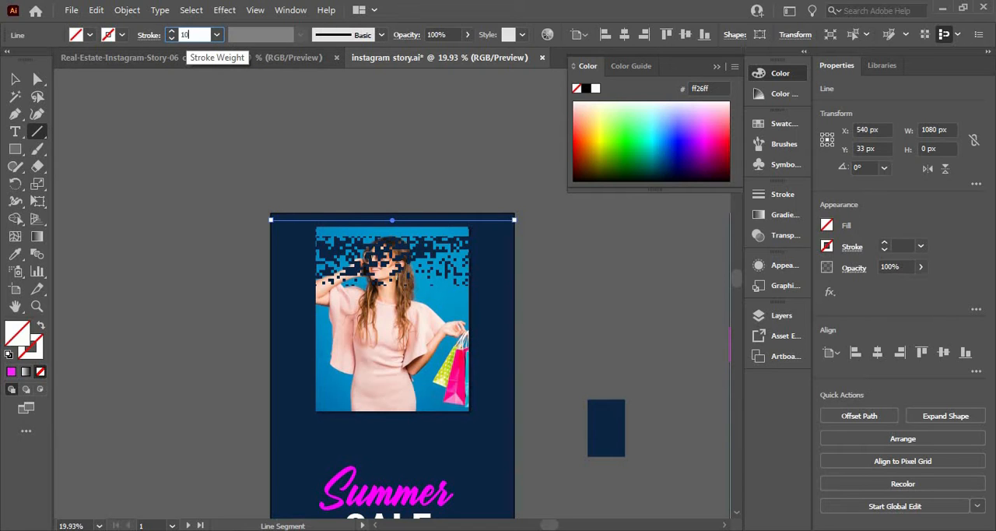
{"action": "key", "text": "Return"}
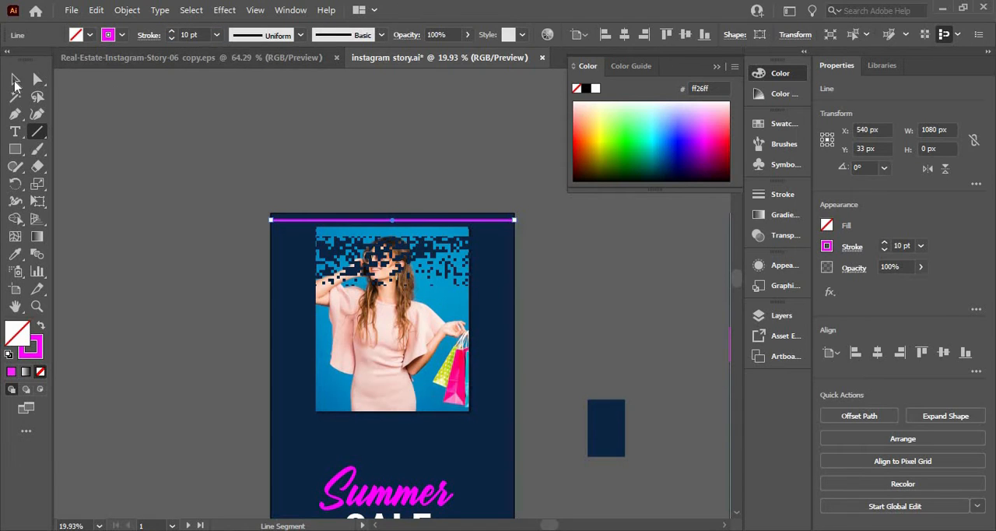
{"action": "key", "text": "v"}
{"action": "left_click", "coordinate": [247, 201]}
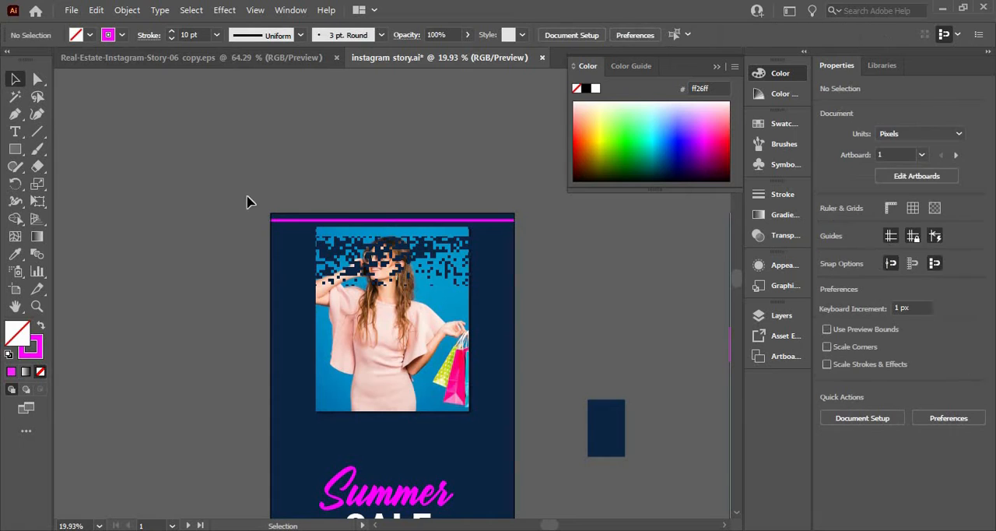
Set the horizontal line's stroke weight to 5 pt
{"action": "left_click", "coordinate": [340, 221]}
{"action": "left_click", "coordinate": [198, 35]}
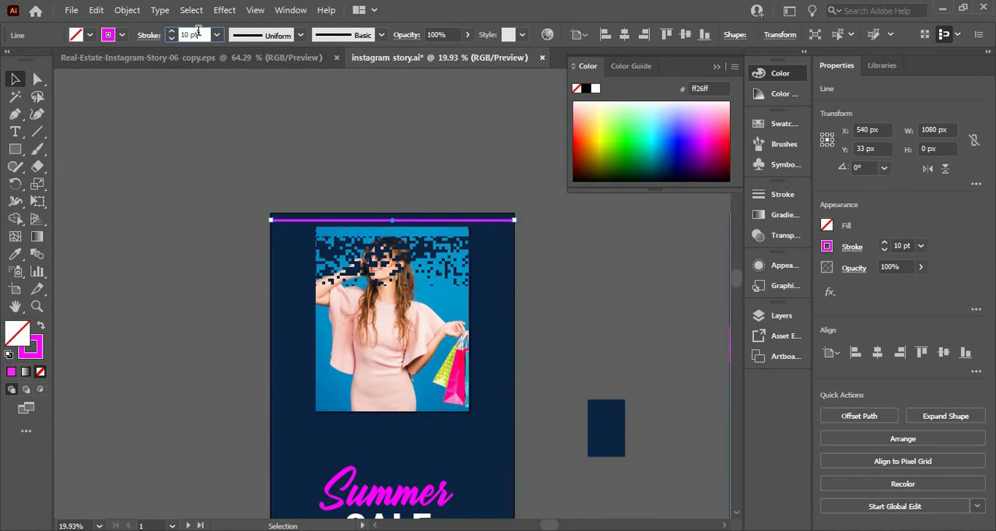
{"action": "type", "text": "5"}
{"action": "key", "text": "Return"}
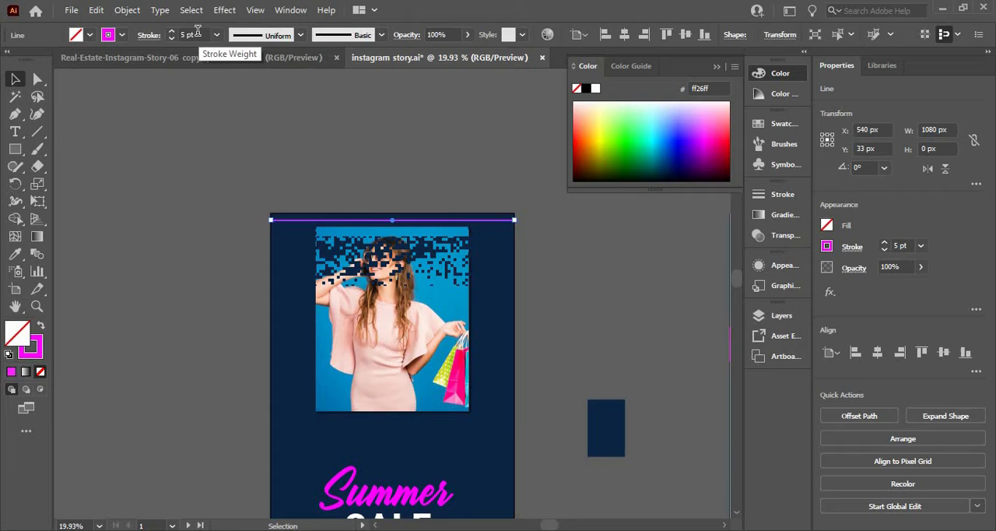
{"action": "left_click", "coordinate": [145, 137]}
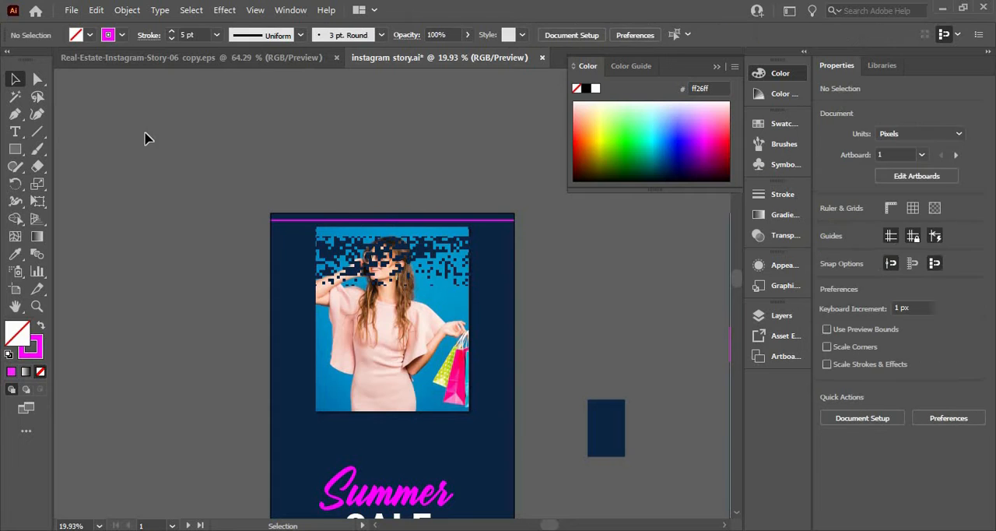
Copy the magenta line about 30 px downward and repeat the copy until evenly spaced lines reach the photo's lower edge
{"action": "left_click", "coordinate": [373, 223]}
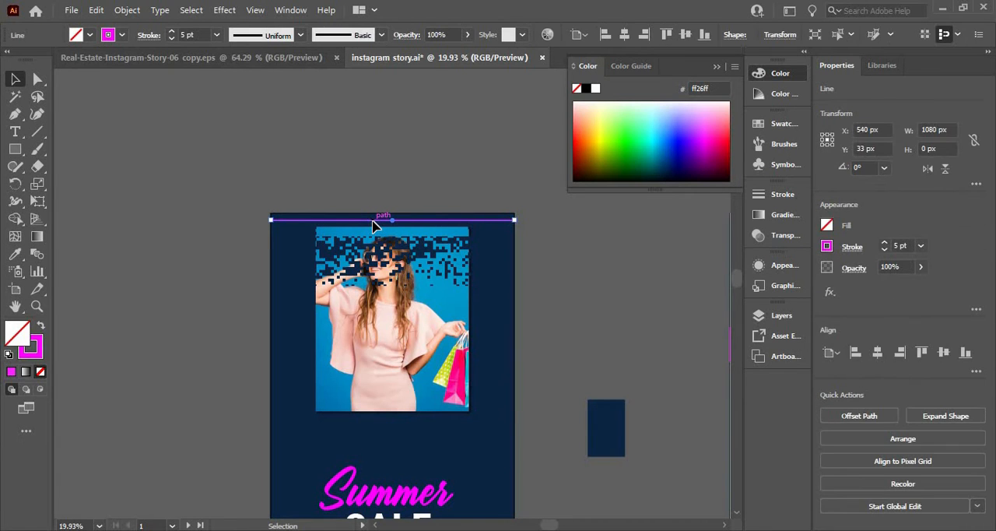
{"action": "mouse_move", "coordinate": [373, 225]}
{"action": "left_mouse_down"}
{"action": "mouse_move", "coordinate": [380, 245]}
{"action": "mouse_move", "coordinate": [376, 234]}
{"action": "left_mouse_up"}
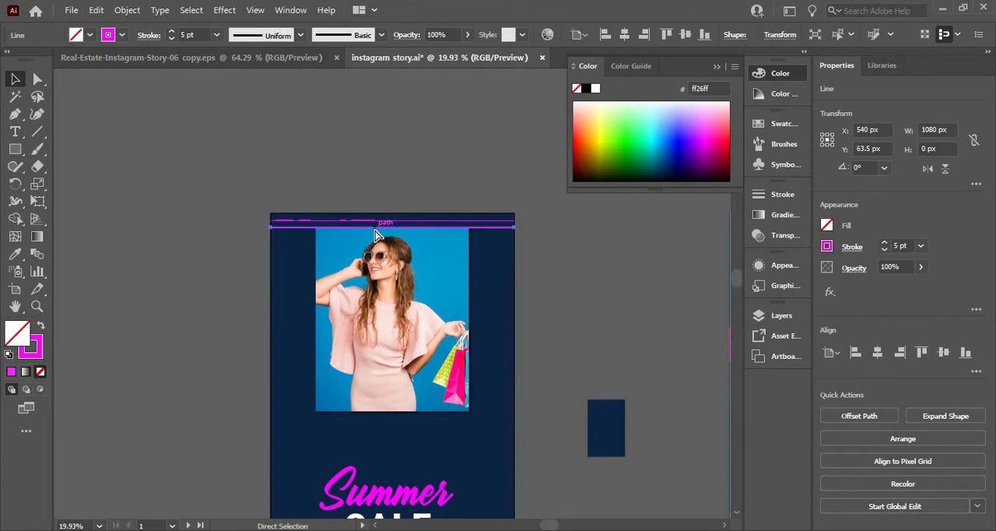
{"action": "key", "text": "ctrl+d"}
{"action": "key", "text": "ctrl+d"}
{"action": "key", "text": "ctrl+d"}
{"action": "key", "text": "ctrl+d"}
{"action": "key", "text": "ctrl+d"}
{"action": "key", "text": "ctrl+d"}
{"action": "key", "text": "ctrl+d"}
{"action": "key", "text": "ctrl+d"}
{"action": "key", "text": "ctrl+d"}
{"action": "key", "text": "ctrl+d"}
{"action": "key", "text": "ctrl+d"}
{"action": "key", "text": "ctrl+d"}
{"action": "key", "text": "ctrl+d"}
{"action": "key", "text": "ctrl+d"}
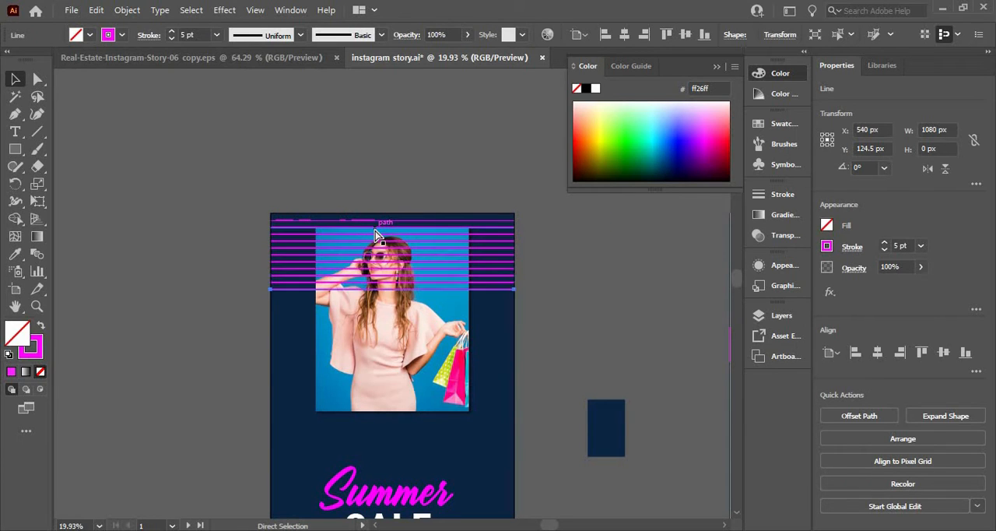
{"action": "key", "text": "ctrl+d"}
{"action": "key", "text": "ctrl+d"}
{"action": "key", "text": "ctrl+d"}
{"action": "key", "text": "ctrl+d"}
{"action": "key", "text": "ctrl+d"}
{"action": "key", "text": "ctrl+d"}
{"action": "key", "text": "ctrl+d"}
{"action": "key", "text": "ctrl+d"}
{"action": "key", "text": "ctrl+d"}
{"action": "key", "text": "ctrl+d"}
{"action": "key", "text": "ctrl+d"}
{"action": "key", "text": "ctrl+d"}
{"action": "key", "text": "ctrl+d"}
{"action": "key", "text": "ctrl+d"}
{"action": "key", "text": "ctrl+d"}
{"action": "key", "text": "ctrl+d"}
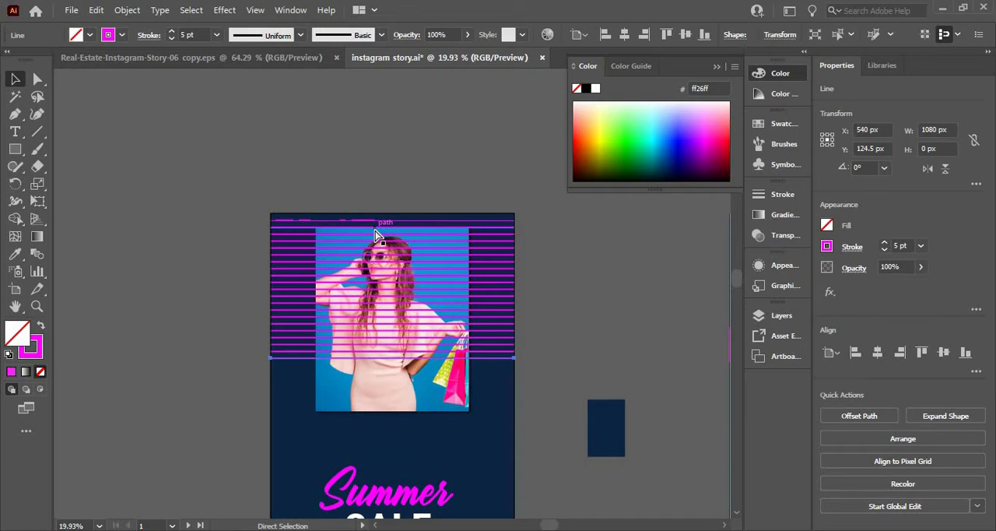
{"action": "key", "text": "ctrl+d"}
{"action": "key", "text": "ctrl+d"}
{"action": "key", "text": "ctrl+d"}
{"action": "key", "text": "ctrl+d"}
{"action": "key", "text": "ctrl+d"}
{"action": "key", "text": "ctrl+d"}
{"action": "key", "text": "ctrl+d"}
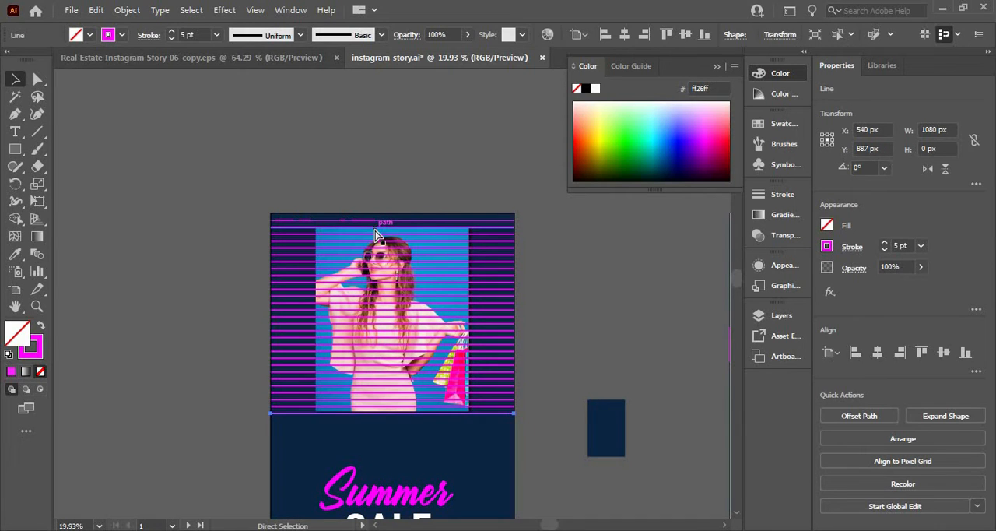
{"action": "left_click", "coordinate": [195, 268]}
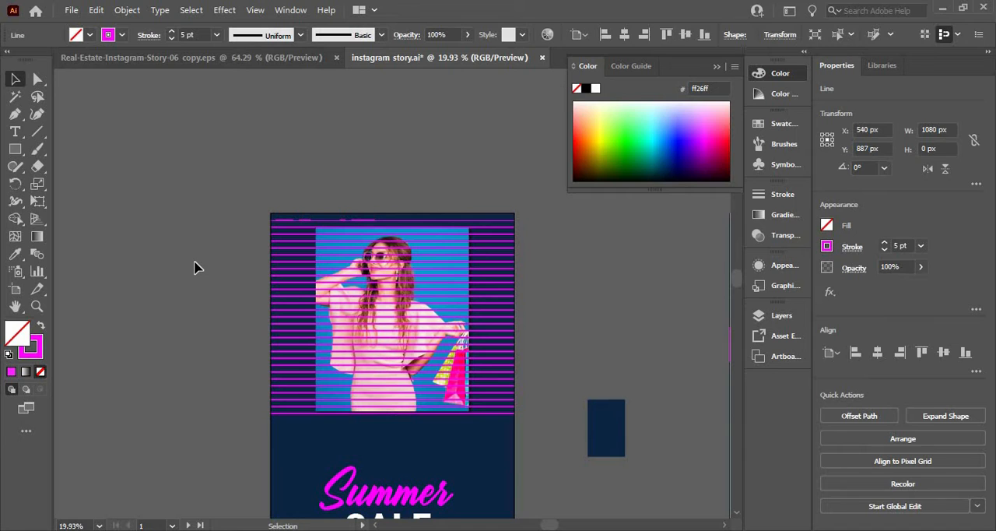
Group every second magenta horizontal line, starting with the one at the photo's upper edge
{"action": "left_click", "coordinate": [272, 232]}
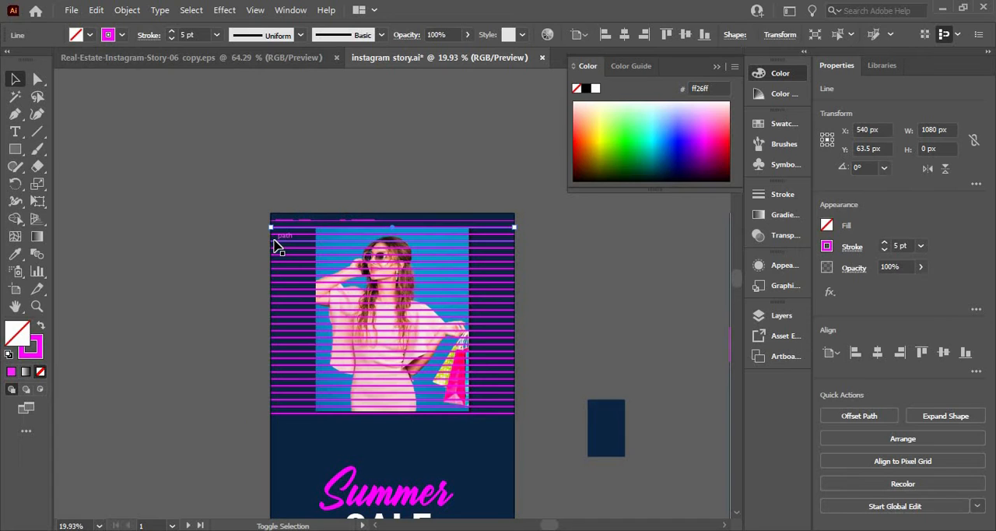
{"action": "left_click", "coordinate": [273, 240], "text": "shift"}
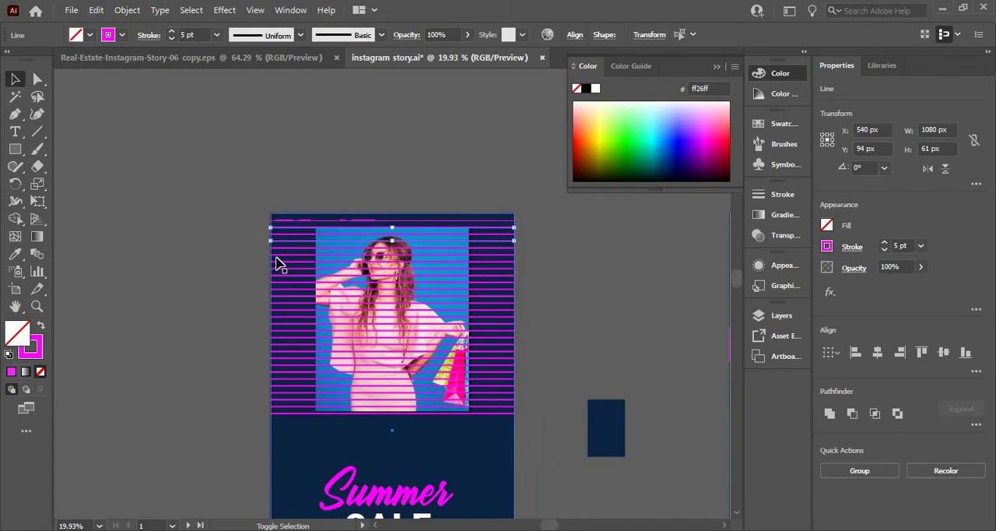
{"action": "left_click", "coordinate": [278, 254], "text": "shift"}
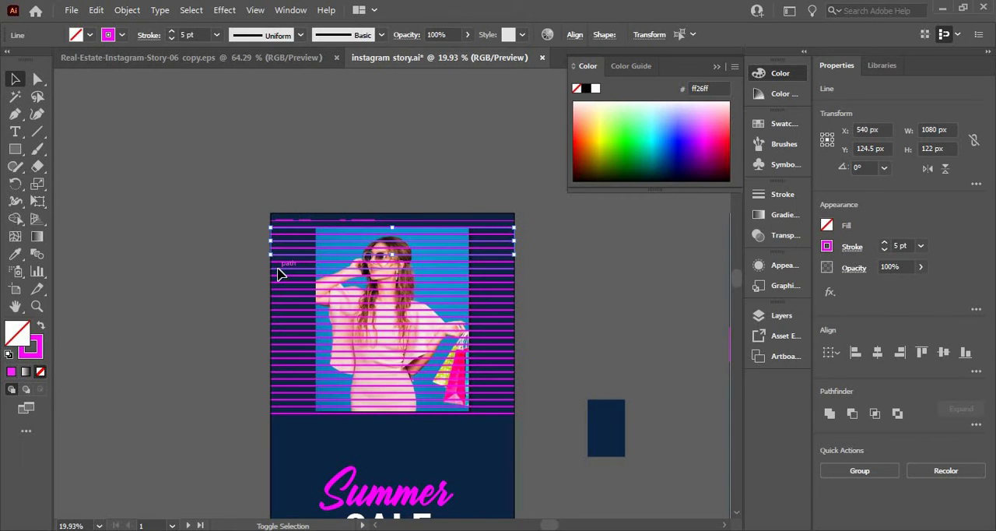
{"action": "left_click", "coordinate": [280, 268], "text": "shift"}
{"action": "left_click", "coordinate": [279, 296], "text": "shift"}
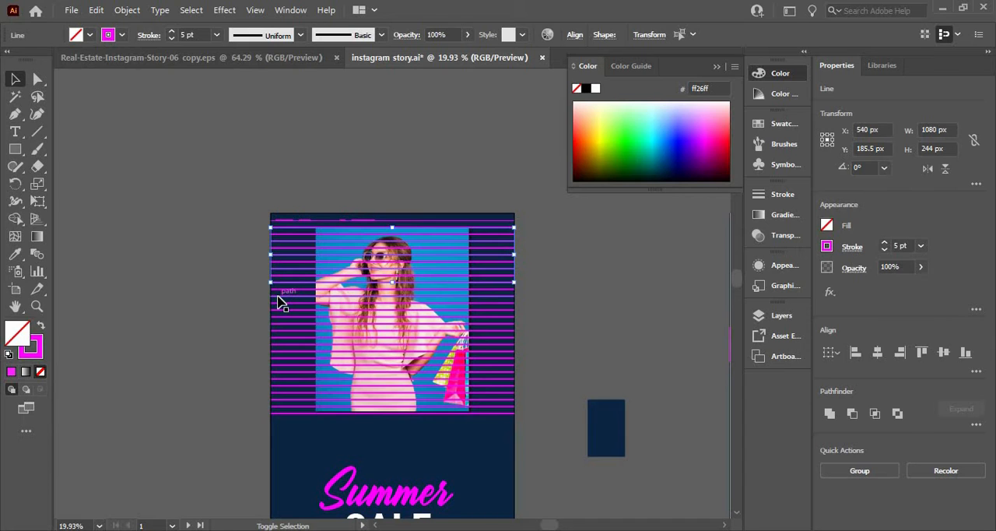
{"action": "left_click", "coordinate": [277, 296], "text": "shift"}
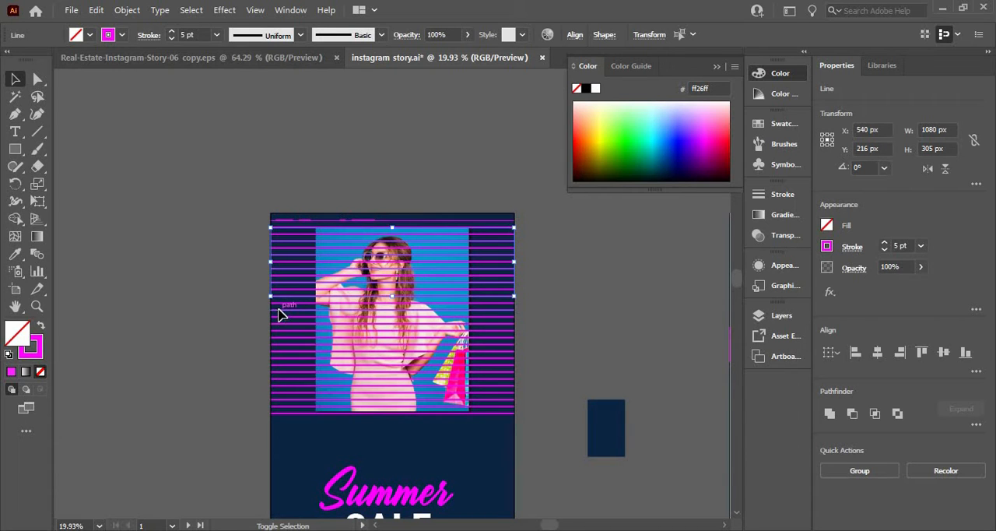
{"action": "left_click", "coordinate": [278, 324], "text": "shift"}
{"action": "left_click", "coordinate": [280, 338], "text": "shift"}
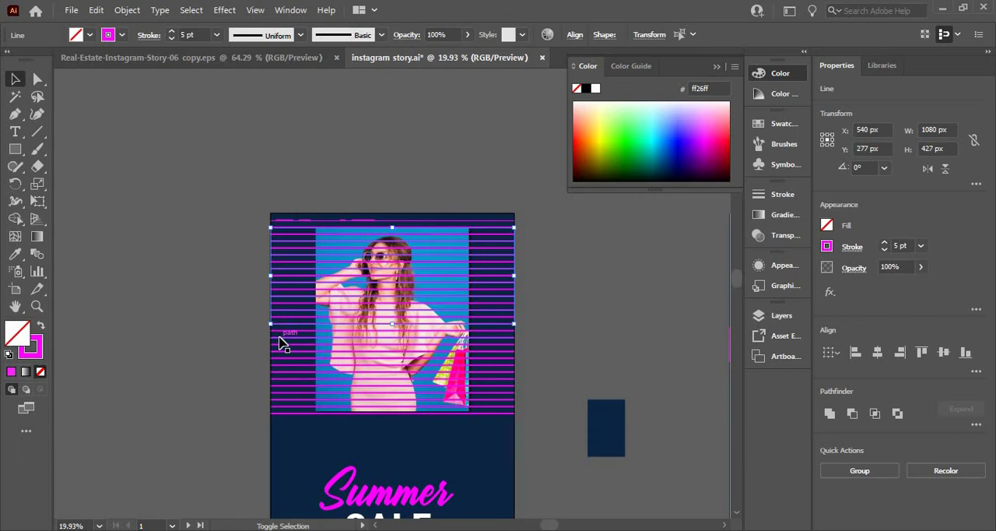
{"action": "left_click", "coordinate": [281, 348], "text": "shift"}
{"action": "left_click", "coordinate": [284, 362], "text": "shift"}
{"action": "left_click", "coordinate": [282, 372], "text": "shift"}
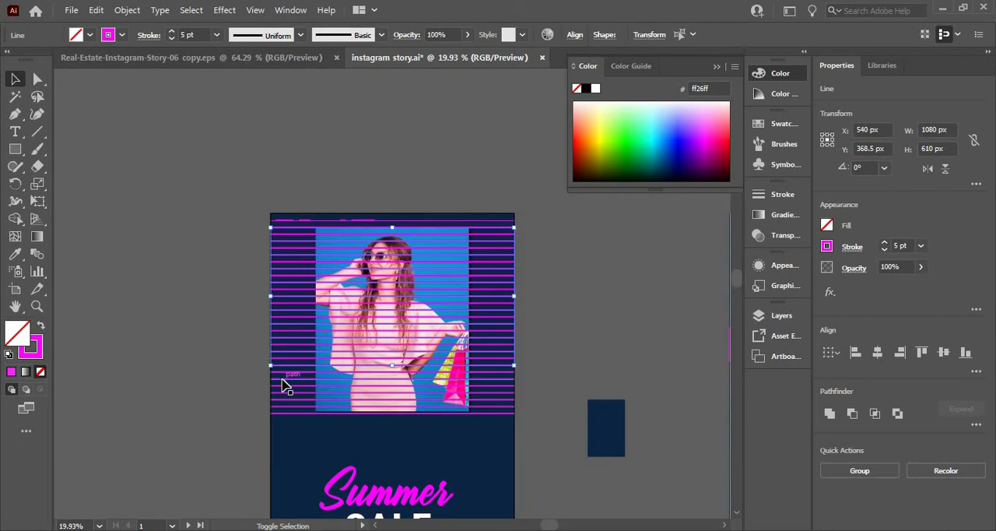
{"action": "left_click", "coordinate": [284, 388], "text": "shift"}
{"action": "left_click", "coordinate": [283, 402], "text": "shift"}
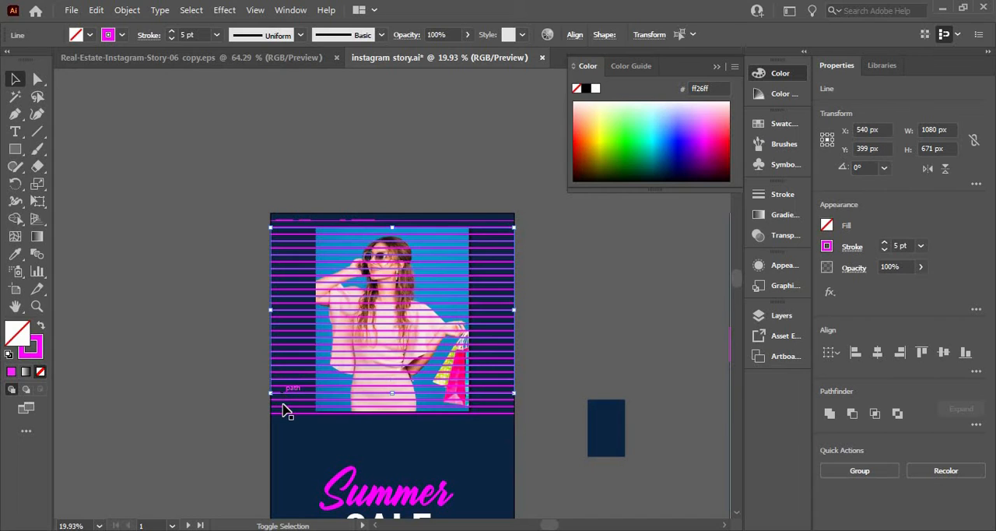
{"action": "key", "text": "a"}
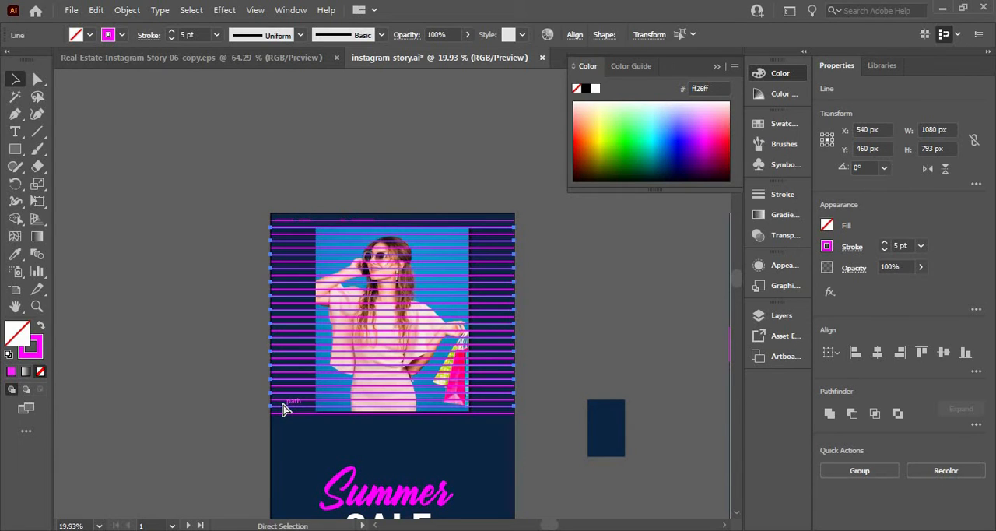
{"action": "key", "text": "ctrl+g"}
{"action": "key", "text": "v"}
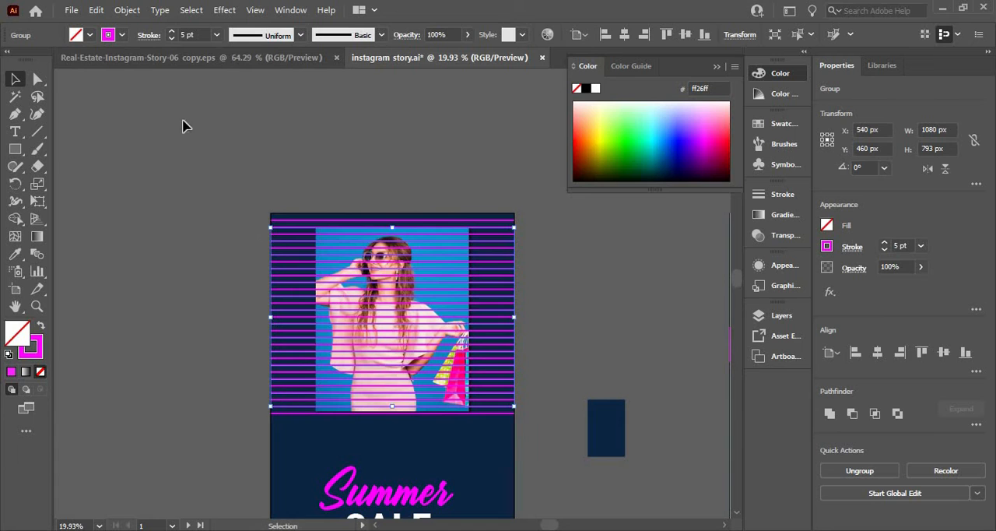
Change the stroke colour of the grouped alternate lines to white
{"action": "left_click", "coordinate": [121, 35]}
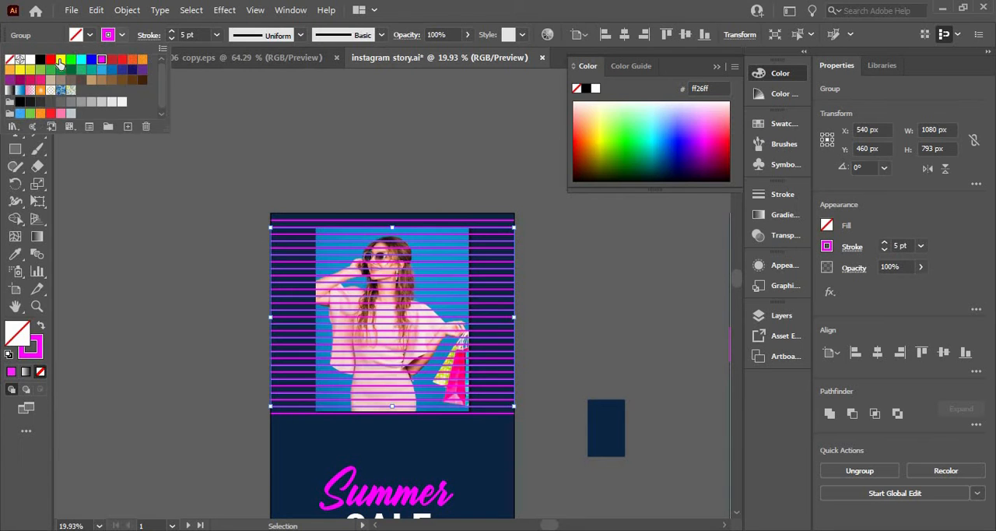
{"action": "left_click", "coordinate": [31, 62]}
{"action": "left_click", "coordinate": [122, 251]}
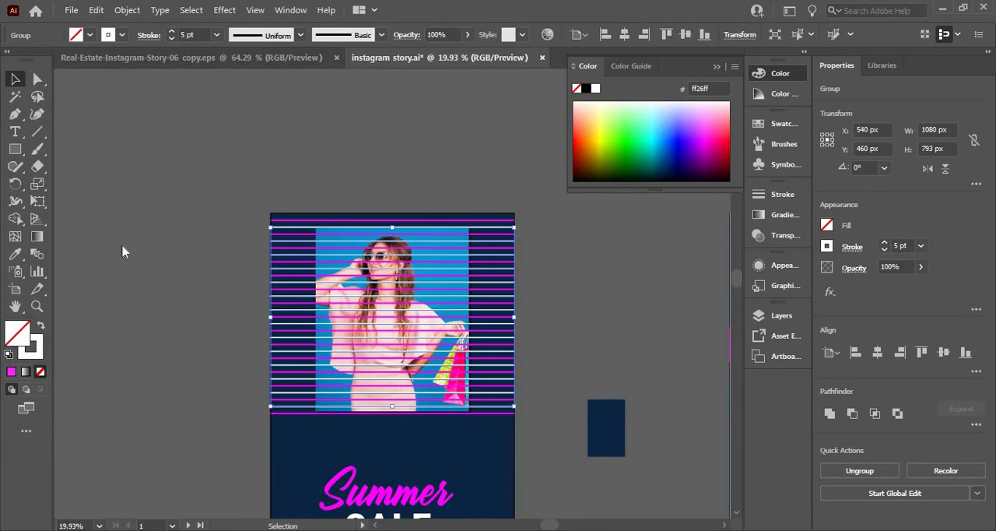
{"action": "left_click", "coordinate": [121, 251]}
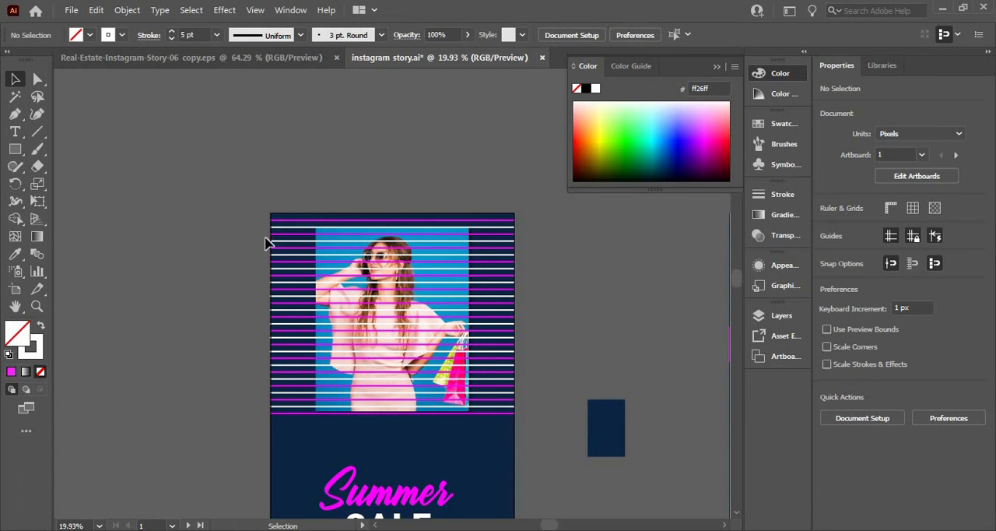
Group all the magenta and white horizontal lines together
{"action": "left_click_drag", "start_coordinate": [288, 381], "coordinate": [303, 444]}
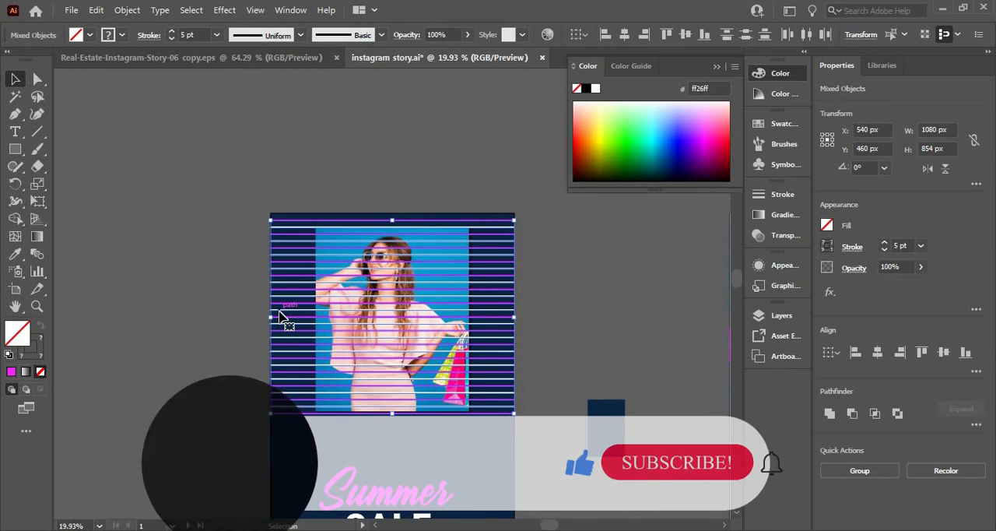
{"action": "right_click", "coordinate": [281, 315]}
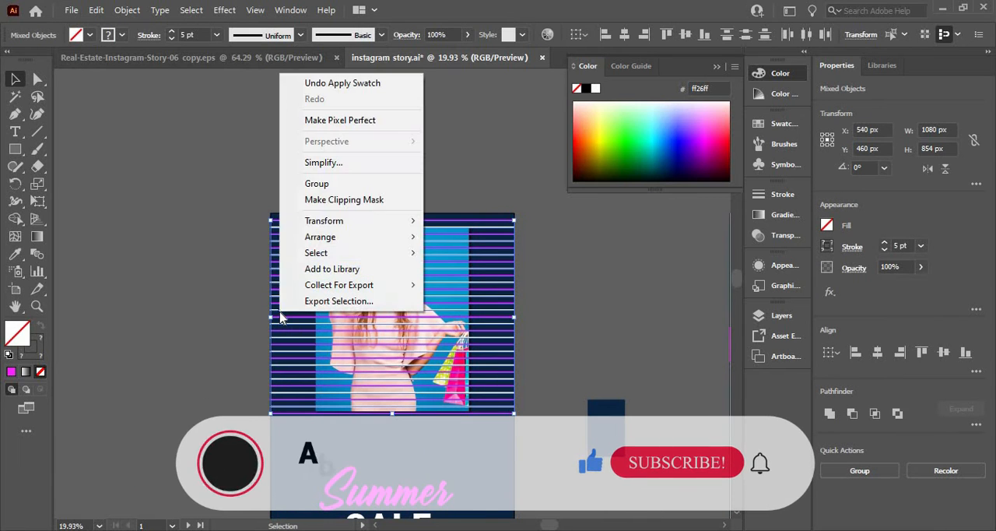
{"action": "left_click", "coordinate": [327, 182]}
Create a reflected copy of the striped line group about a 45° axis to form vertical lines crossing the horizontal ones
{"action": "right_click", "coordinate": [304, 323]}
{"action": "mouse_move", "coordinate": [352, 241]}
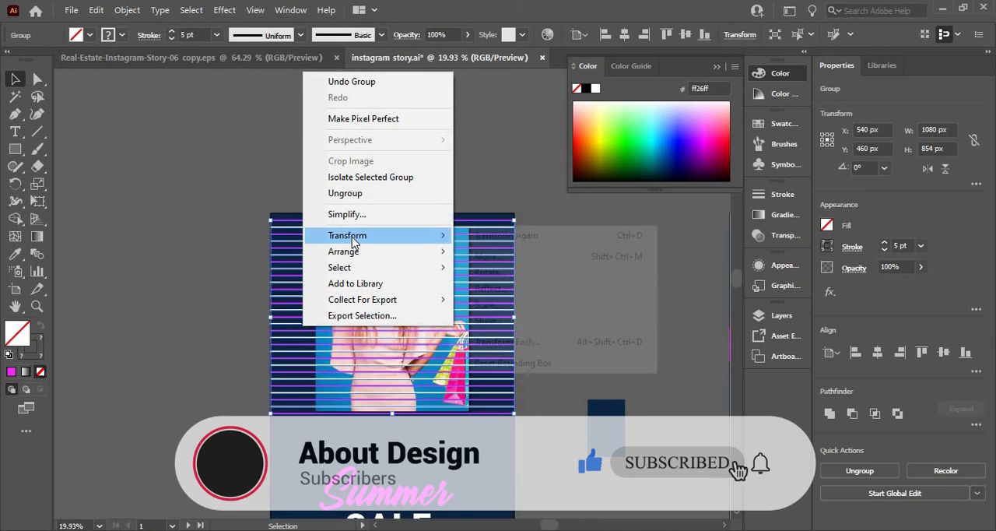
{"action": "left_click", "coordinate": [488, 288]}
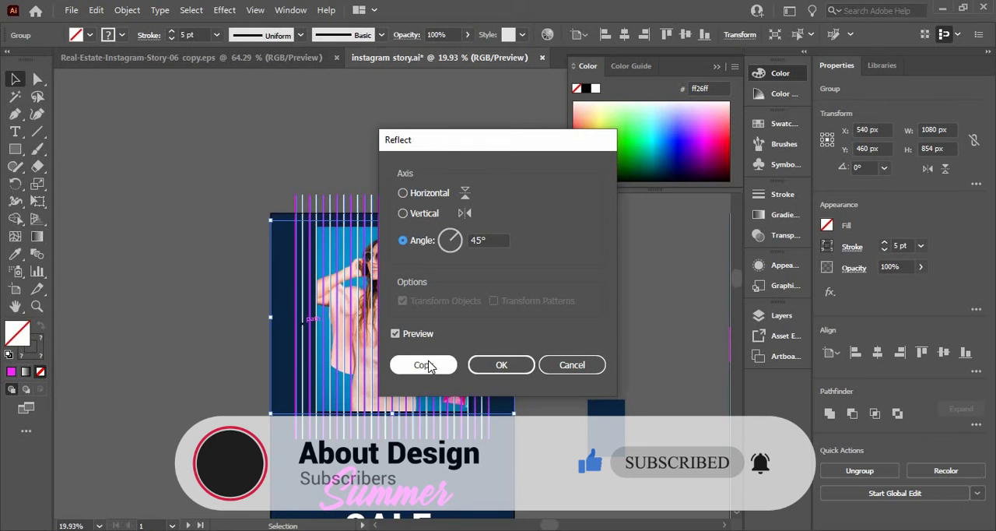
{"action": "left_click", "coordinate": [424, 365]}
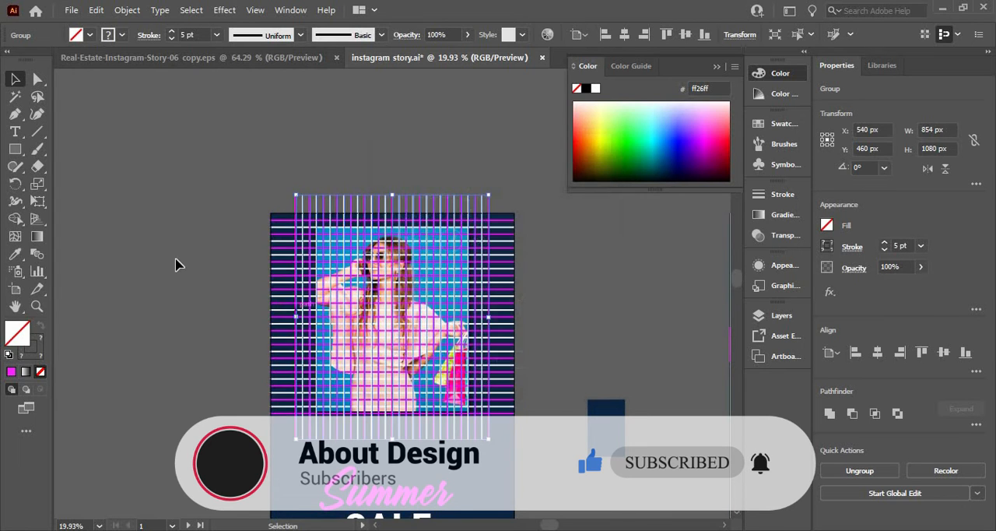
{"action": "left_click", "coordinate": [234, 249]}
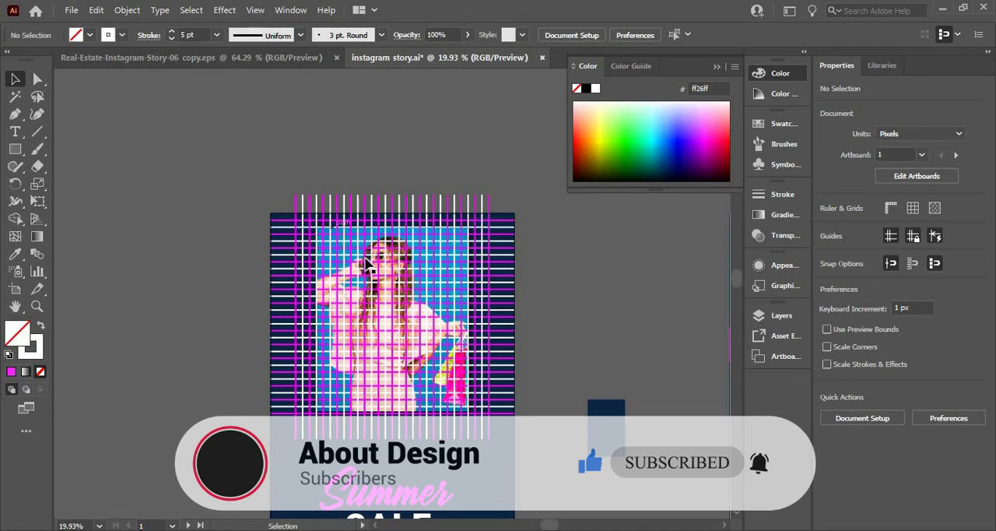
Send both line groups and the navy background behind the photo
{"action": "left_click", "coordinate": [360, 432]}
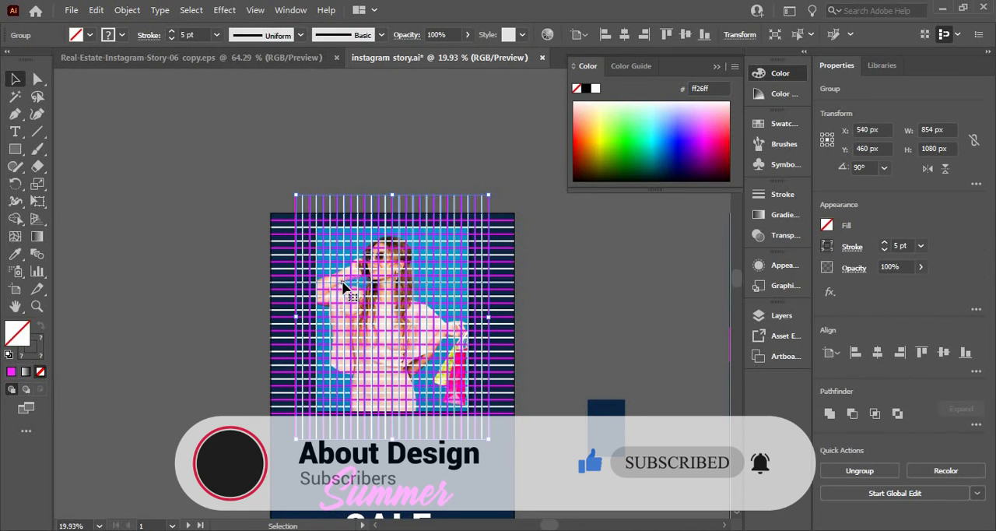
{"action": "left_click", "coordinate": [287, 263]}
{"action": "right_click", "coordinate": [287, 263]}
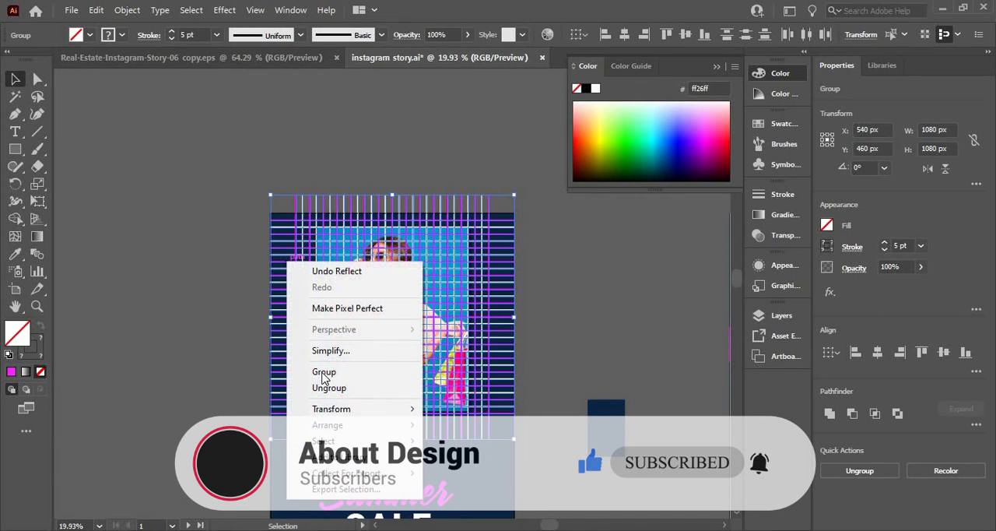
{"action": "left_click", "coordinate": [276, 467], "text": "shift"}
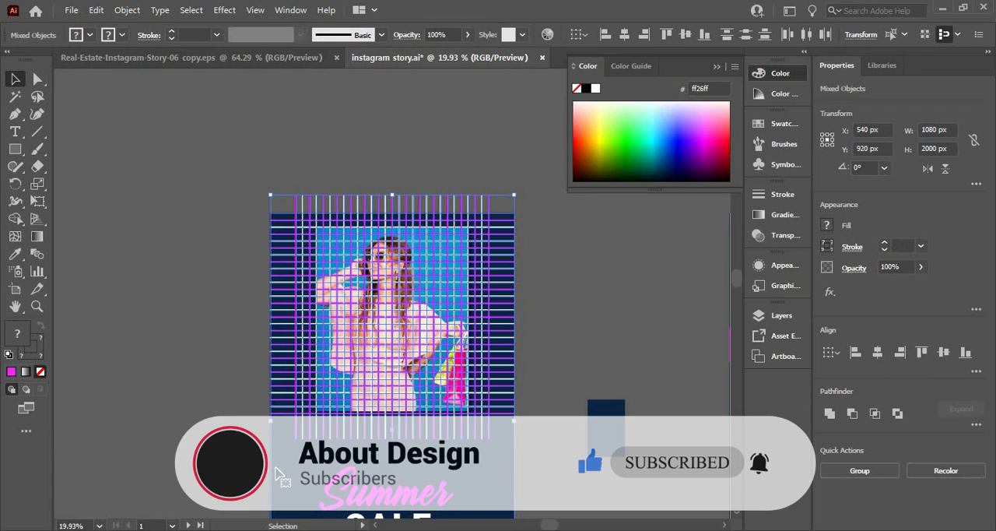
{"action": "right_click", "coordinate": [275, 467]}
{"action": "mouse_move", "coordinate": [337, 395]}
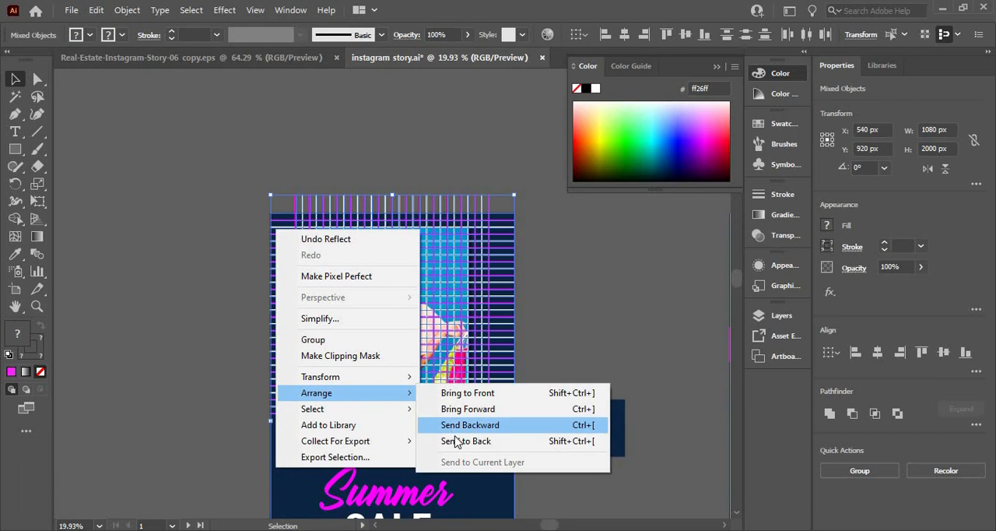
{"action": "left_click", "coordinate": [455, 426]}
{"action": "left_click", "coordinate": [223, 274]}
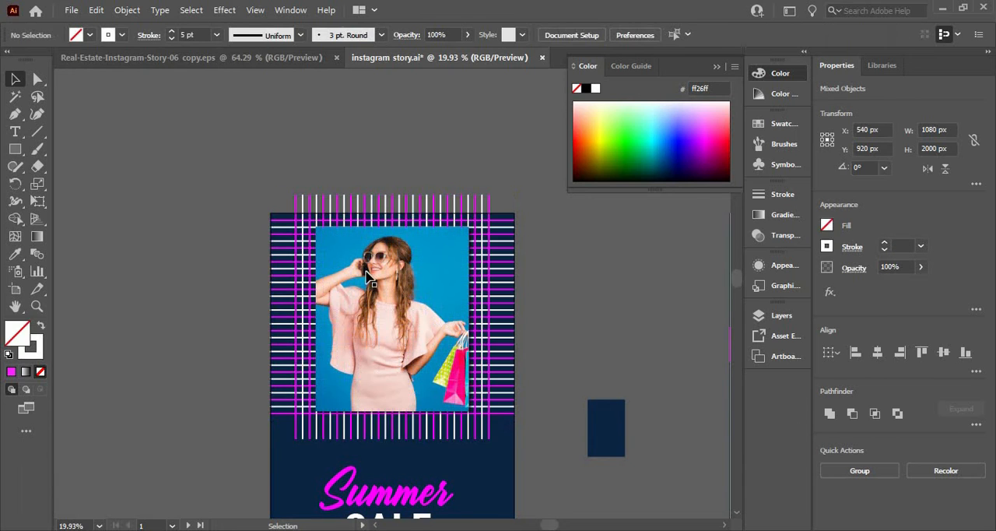
Align the vertical line group to the photo's vertical centre, using the photo as the key object
{"action": "left_click", "coordinate": [413, 315]}
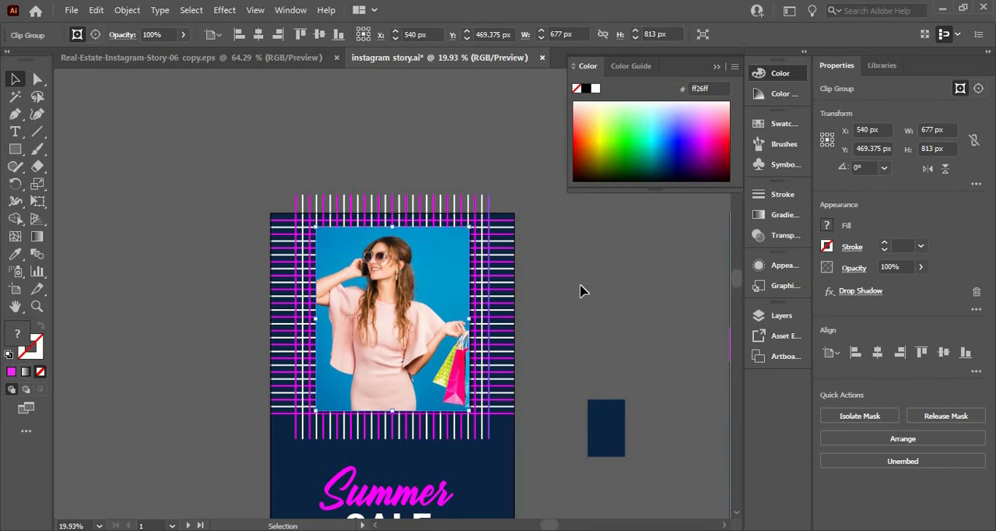
{"action": "left_click", "coordinate": [574, 362]}
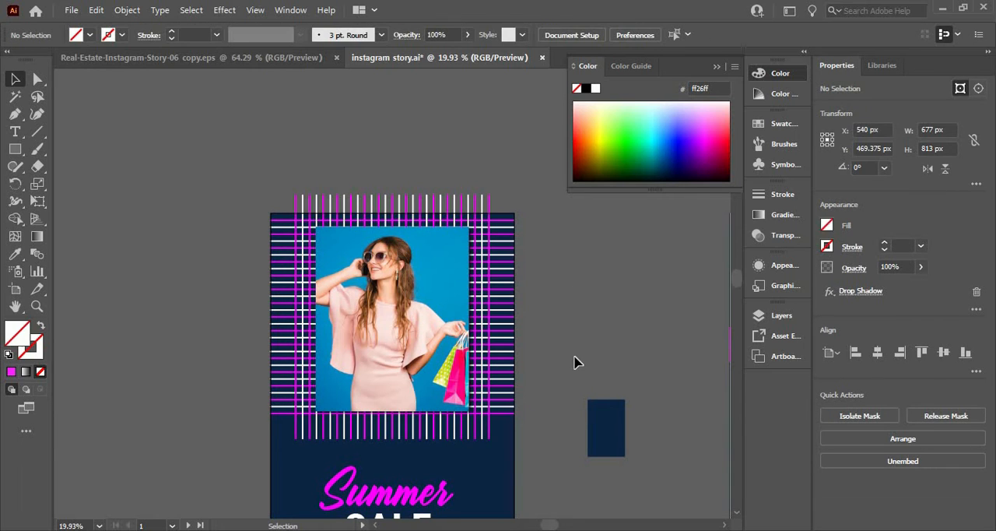
{"action": "left_click", "coordinate": [350, 209]}
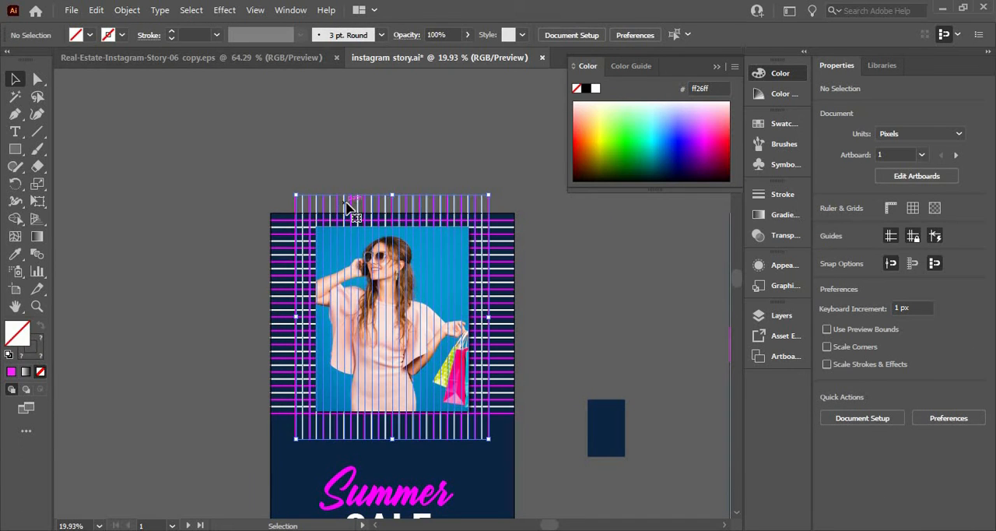
{"action": "left_click", "coordinate": [432, 284], "text": "shift"}
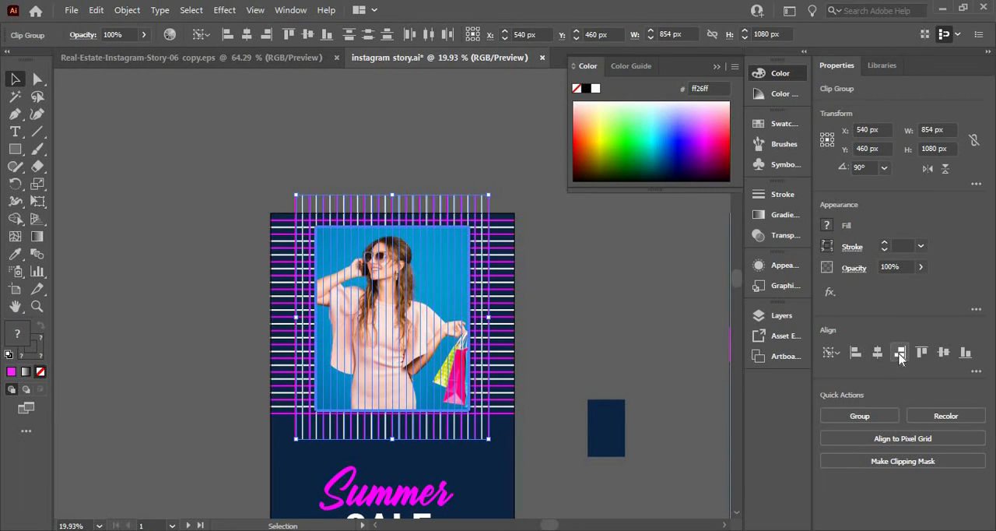
{"action": "left_click", "coordinate": [943, 352]}
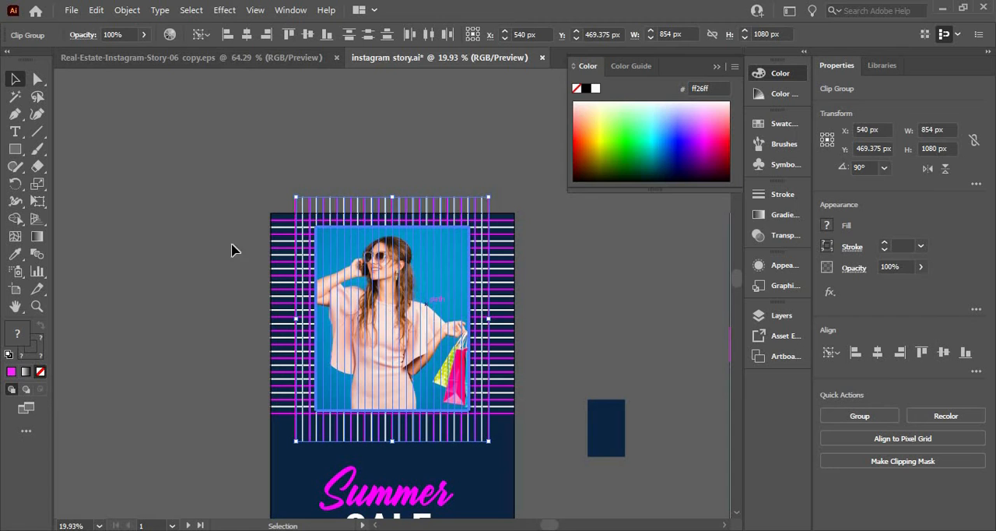
{"action": "left_click", "coordinate": [165, 225]}
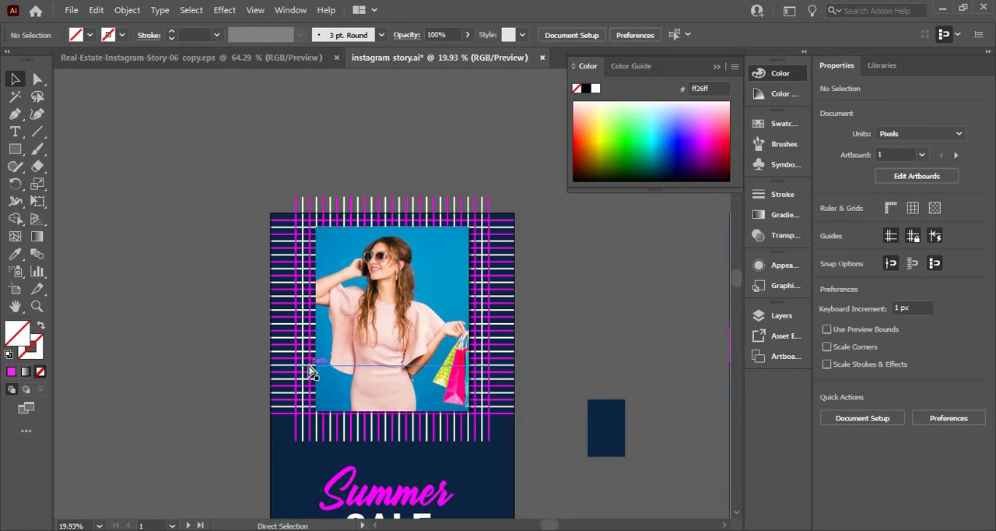
Open the full story in Save for Web and compare the original artwork with the optimized PNG-24 version
{"action": "scroll", "coordinate": [303, 370], "scroll_direction": "down", "scroll_amount": 4}
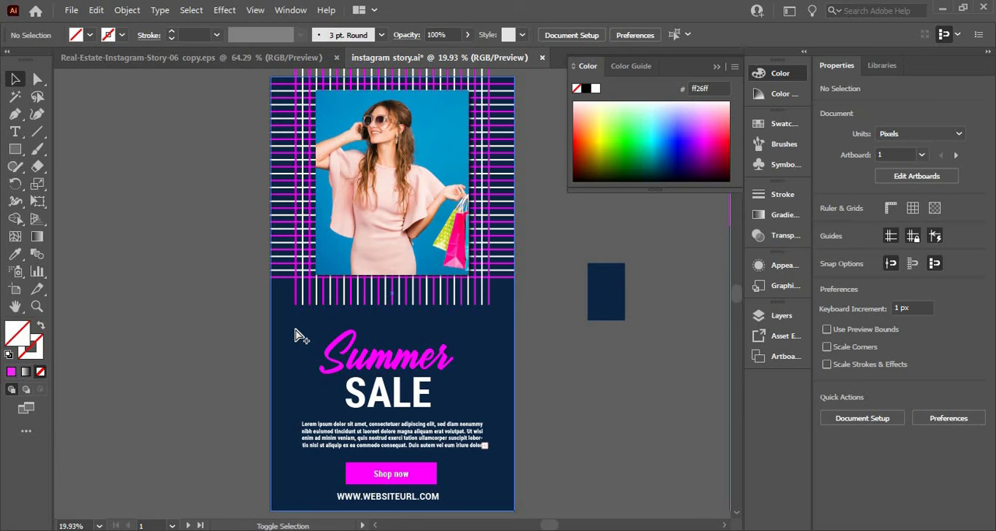
{"action": "key", "text": "ctrl+alt+shift+s"}
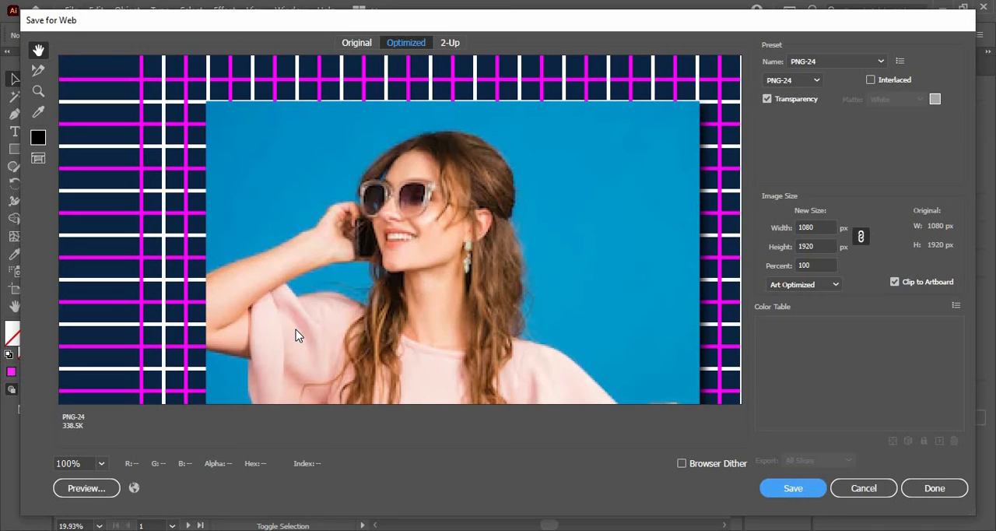
{"action": "left_click", "coordinate": [364, 45]}
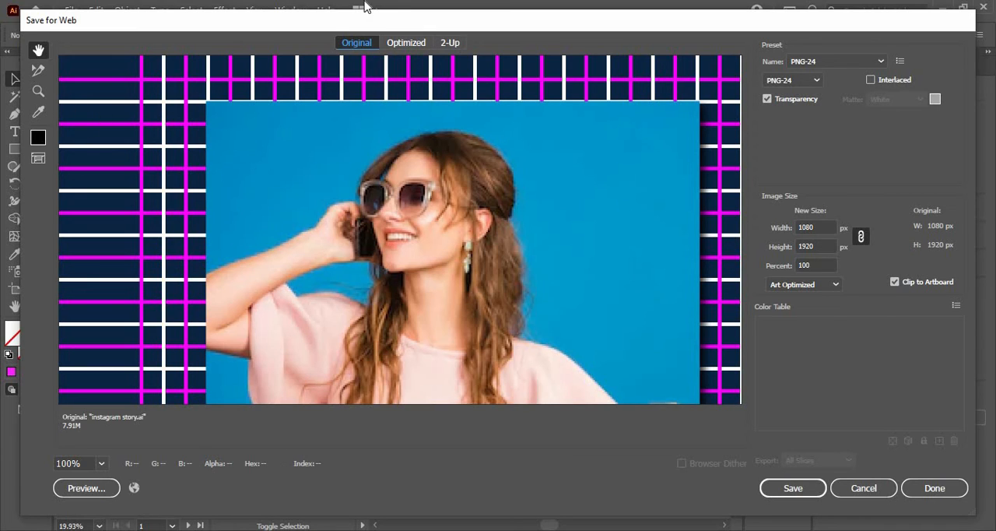
{"action": "left_click", "coordinate": [403, 42]}
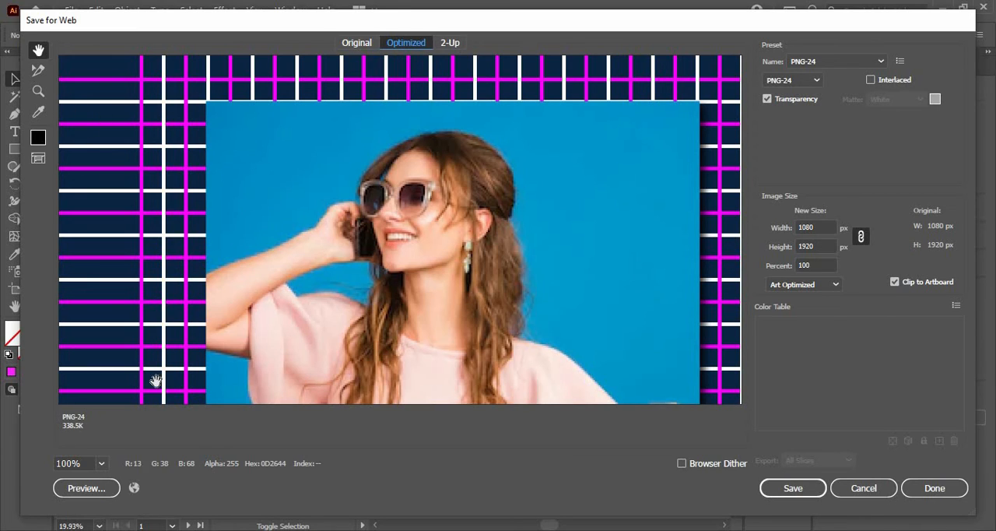
Preview the optimized story at 100%, 50%, 25%, 12.5% and fit-on-screen zoom, and leave Save for Web without saving
{"action": "left_click", "coordinate": [100, 467]}
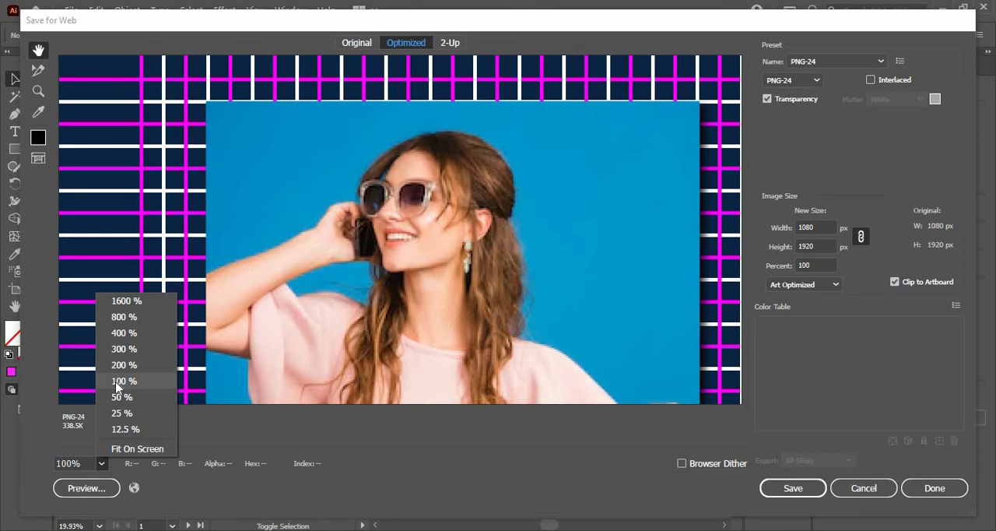
{"action": "left_click", "coordinate": [117, 382]}
{"action": "left_click", "coordinate": [101, 463]}
{"action": "left_click", "coordinate": [118, 381]}
{"action": "left_click", "coordinate": [101, 463]}
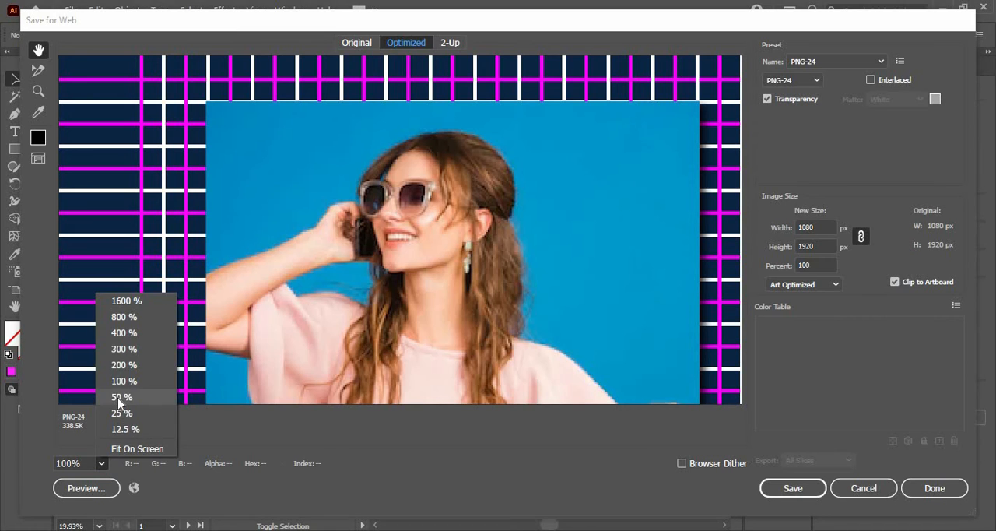
{"action": "left_click", "coordinate": [120, 399]}
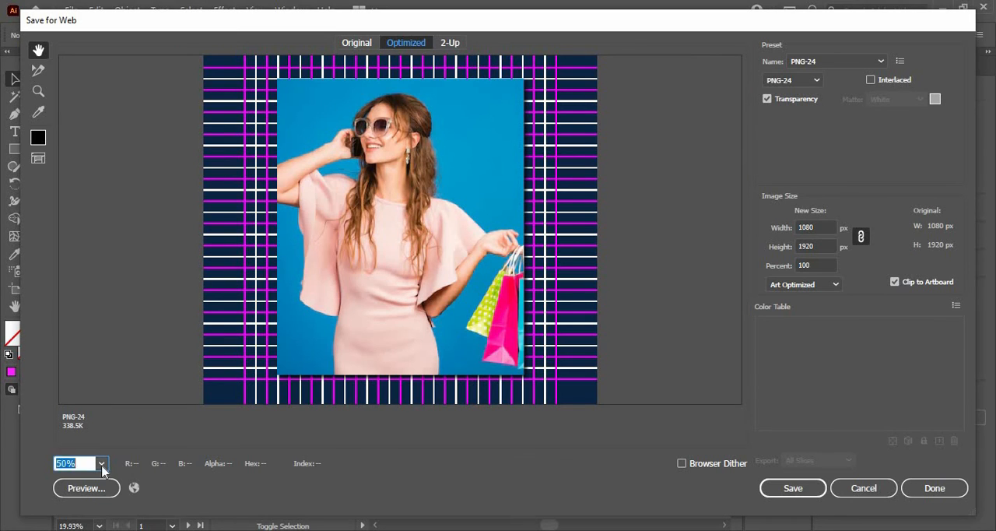
{"action": "left_click", "coordinate": [101, 463]}
{"action": "left_click", "coordinate": [115, 416]}
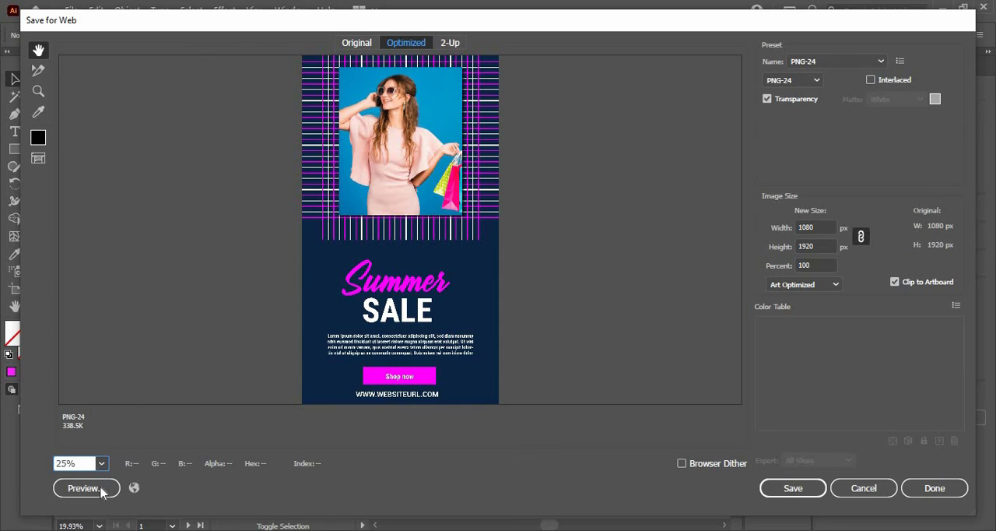
{"action": "left_click", "coordinate": [102, 465]}
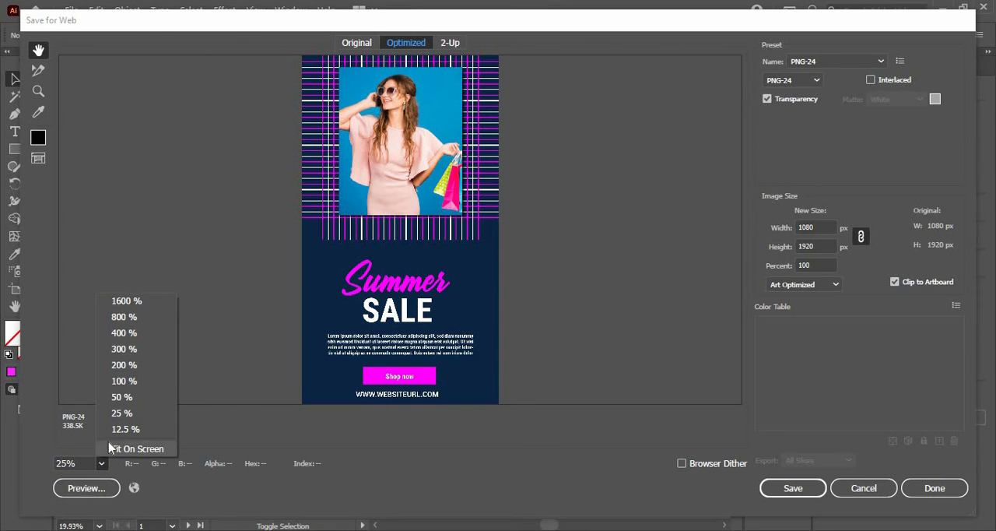
{"action": "left_click", "coordinate": [119, 429]}
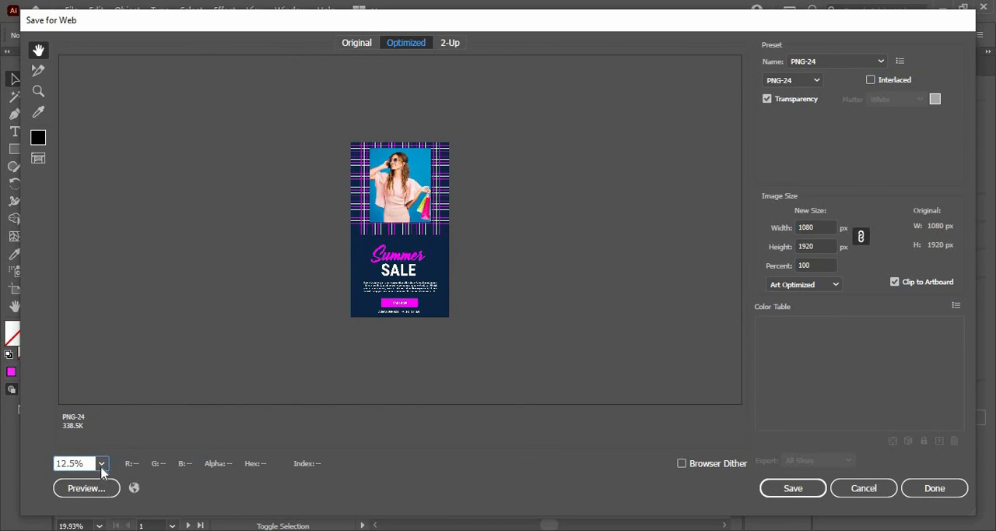
{"action": "left_click", "coordinate": [102, 466]}
{"action": "left_click", "coordinate": [113, 446]}
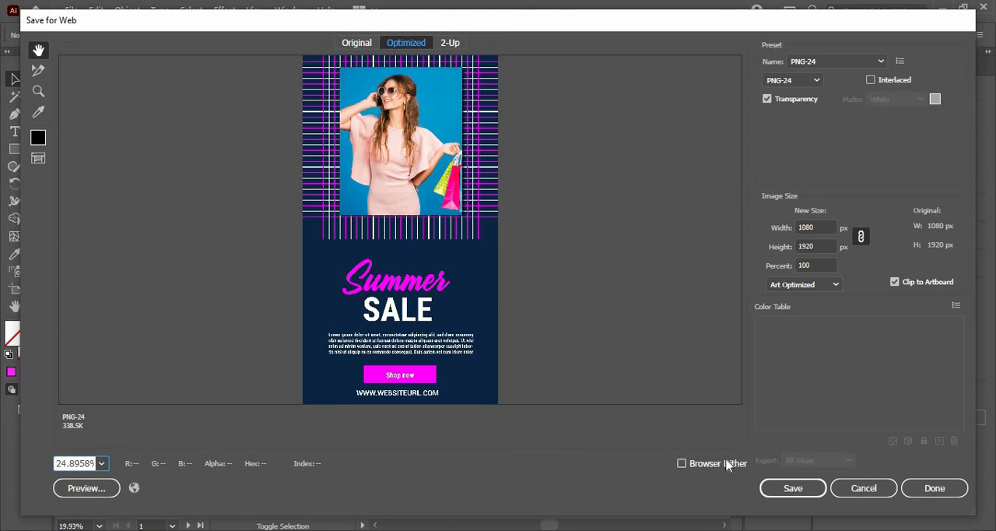
{"action": "left_click", "coordinate": [862, 487]}
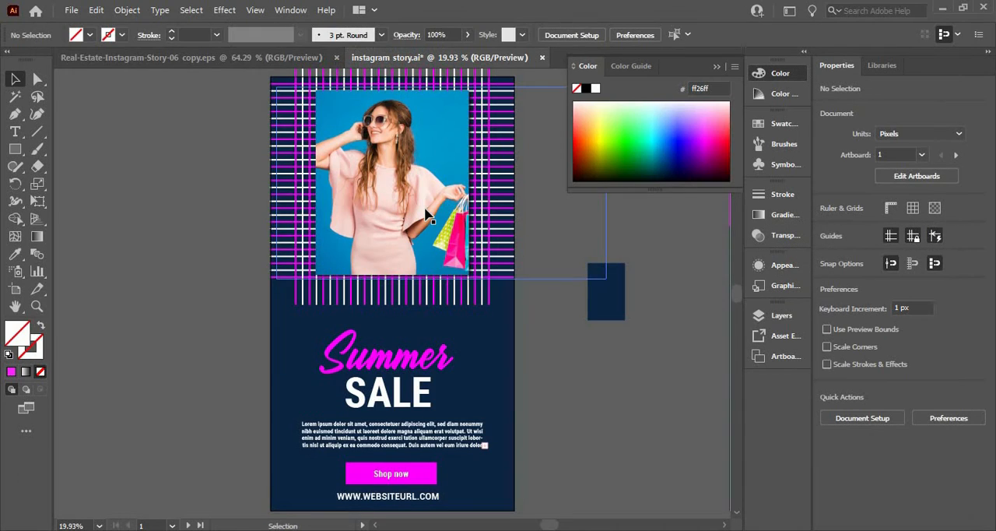
Isolate the photo inside its clip group, nudge it left to about X 696 px, and exit isolation
{"action": "double_click", "coordinate": [426, 214]}
{"action": "left_click", "coordinate": [414, 190]}
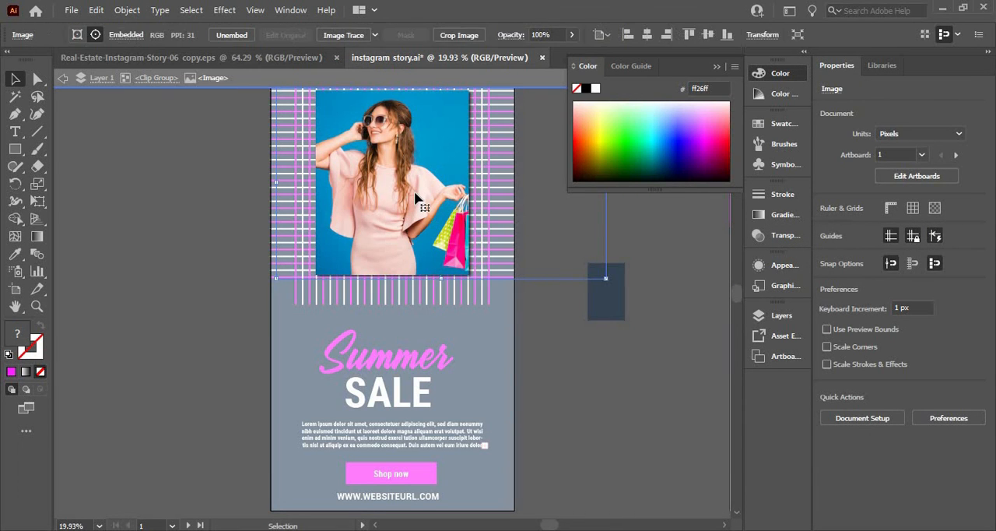
{"action": "key", "text": "shift+Left"}
{"action": "key", "text": "shift+Left"}
{"action": "key", "text": "shift+Left"}
{"action": "key", "text": "shift+Left"}
{"action": "key", "text": "shift+Left"}
{"action": "key", "text": "shift+Left"}
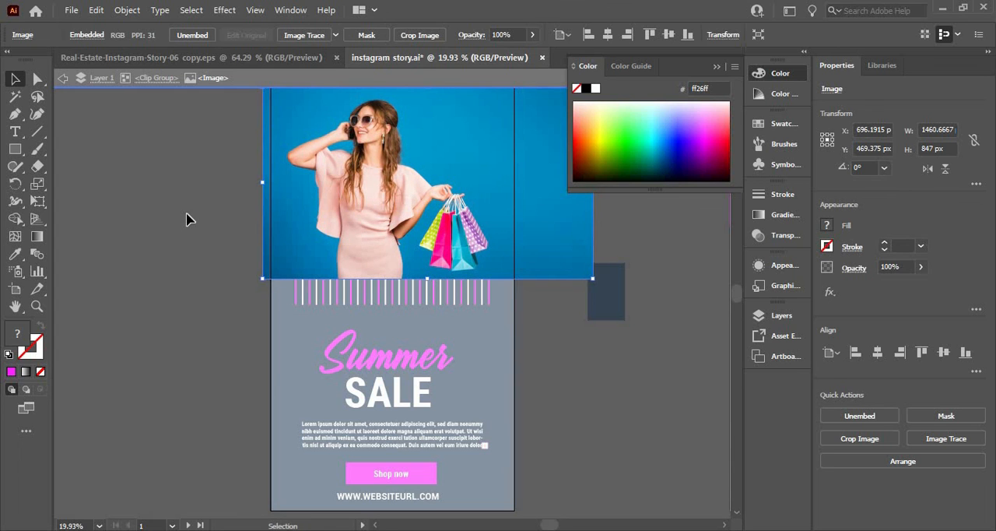
{"action": "double_click", "coordinate": [187, 220]}
Nudge the photo further left within its clipping frame to about X 606 px, and leave isolation mode
{"action": "double_click", "coordinate": [381, 190]}
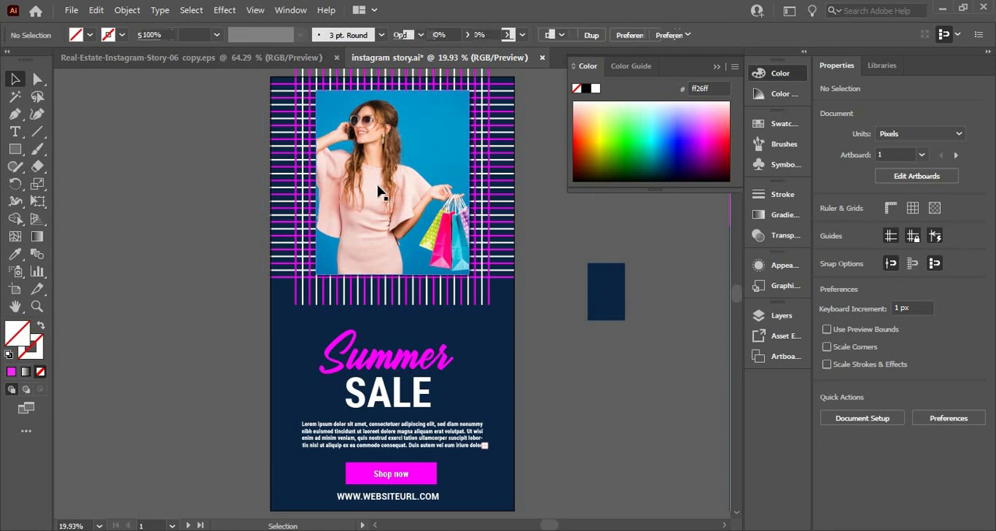
{"action": "key", "text": "shift+Left"}
{"action": "key", "text": "shift+Left"}
{"action": "key", "text": "shift+Left"}
{"action": "key", "text": "shift+Left"}
{"action": "key", "text": "shift+Left"}
{"action": "key", "text": "shift+Left"}
{"action": "key", "text": "shift+Left"}
{"action": "key", "text": "shift+Left"}
{"action": "key", "text": "shift+Left"}
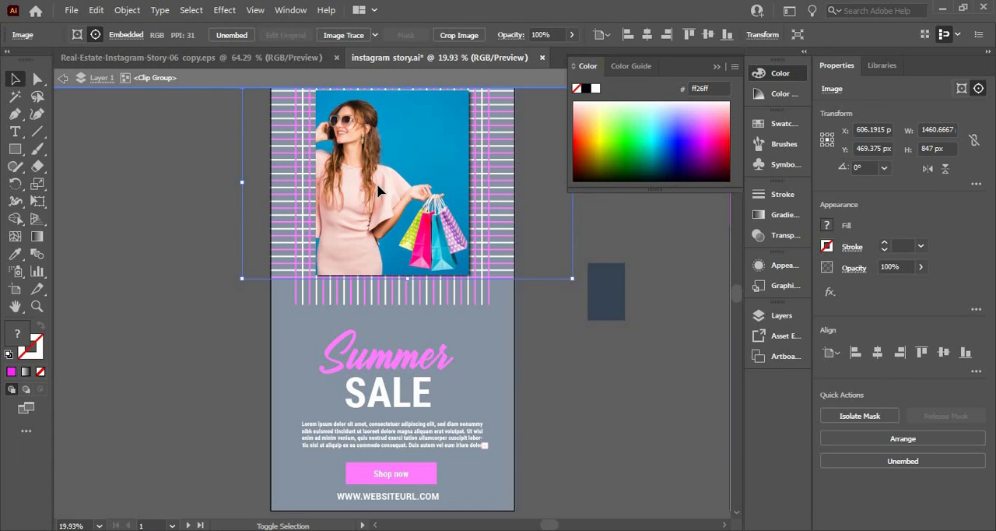
{"action": "double_click", "coordinate": [205, 176]}
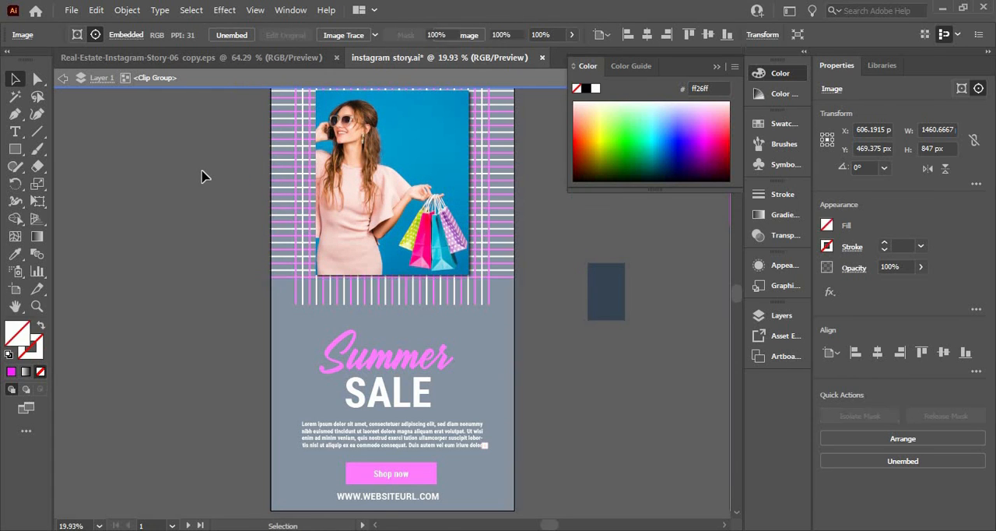